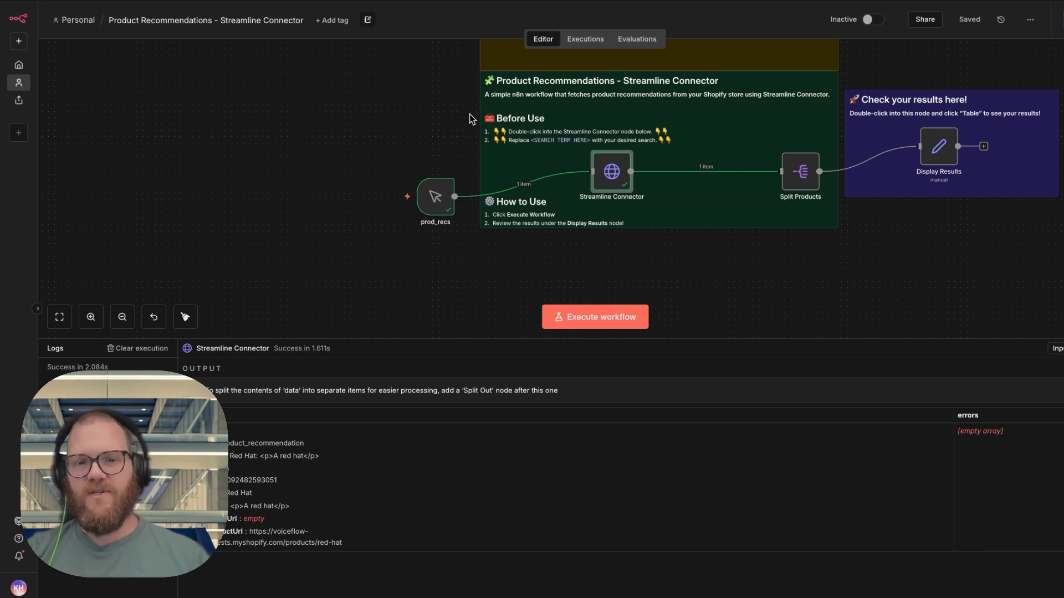
Copy the Streamline Connector node from the product recommendations workflow and switch to the AI Agent for Shopify Store workflow.
mouse_move(611, 175)
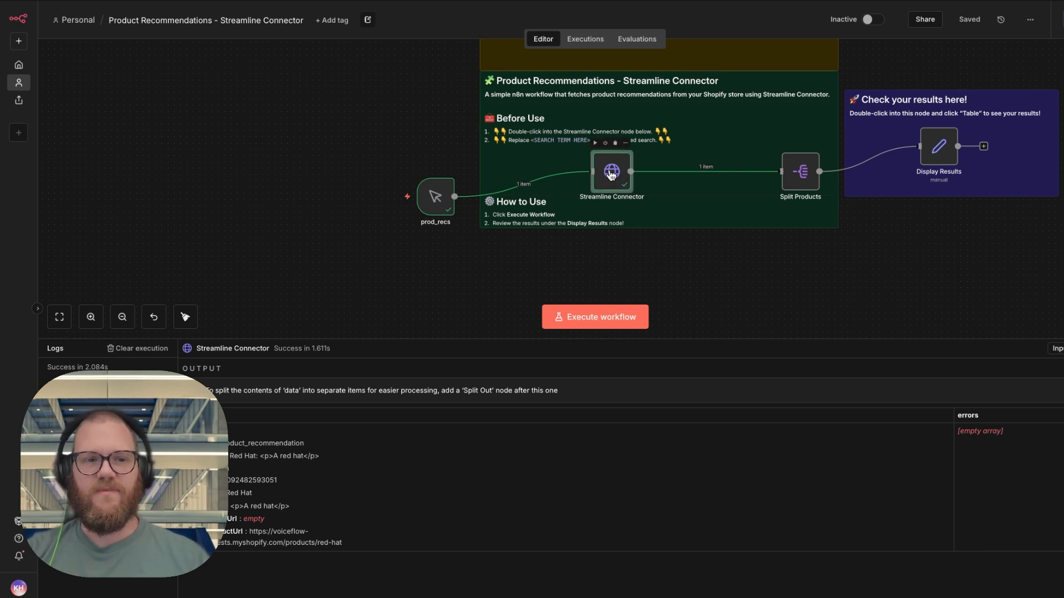
key(ctrl+c)
click(441, 1)
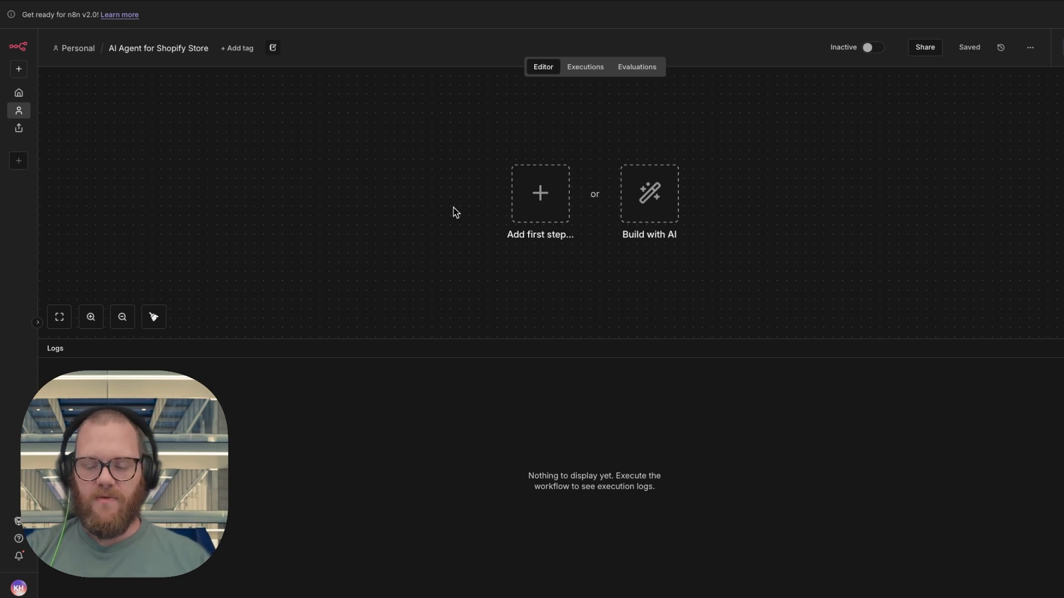
Add an AI Agent node with its chat trigger and move the trigger farther away from the agent.
key(Tab)
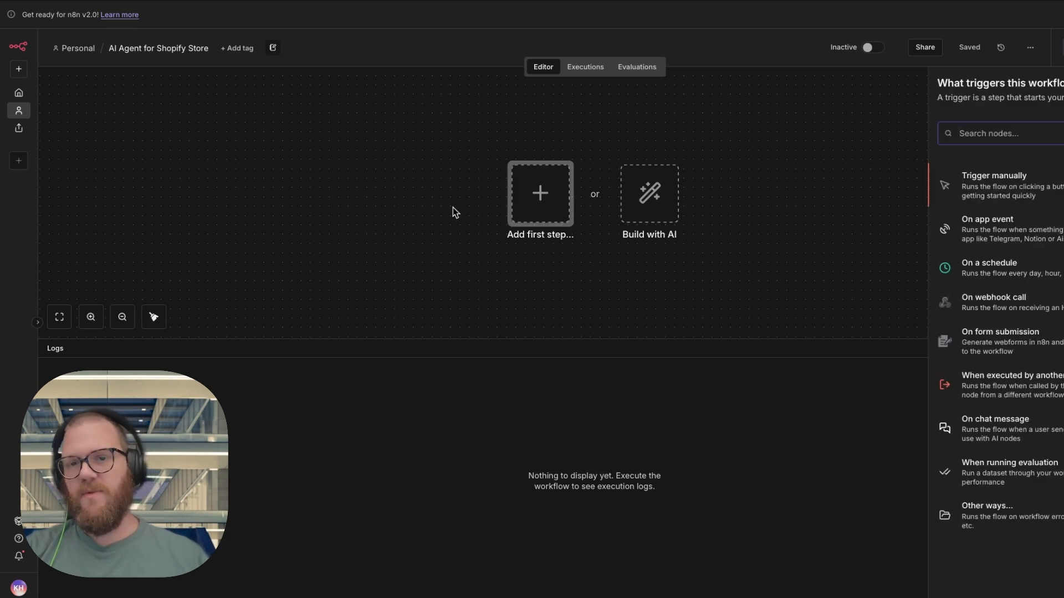
text(ai agn)
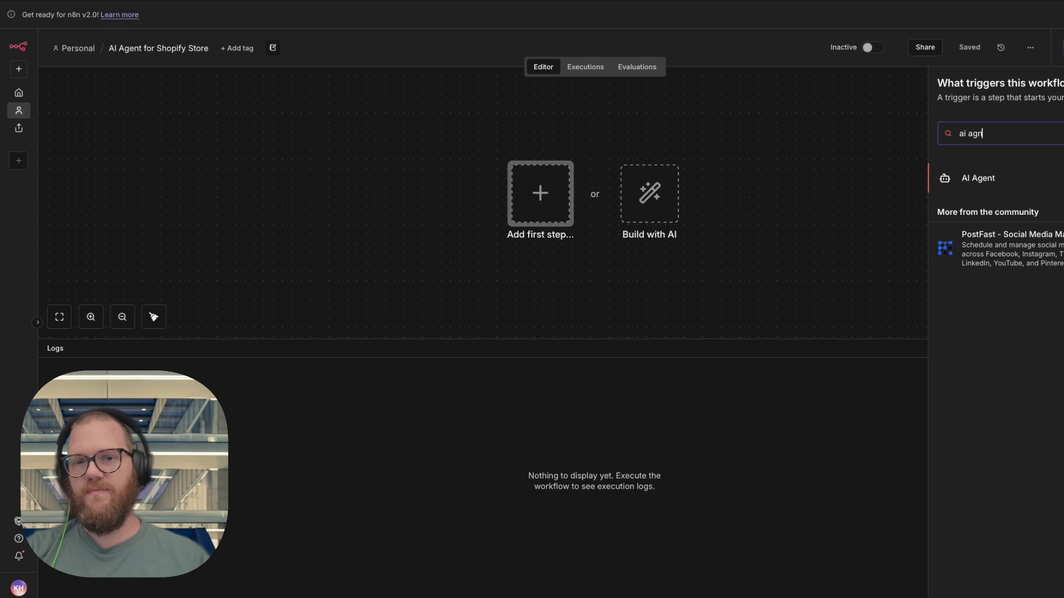
key(Return)
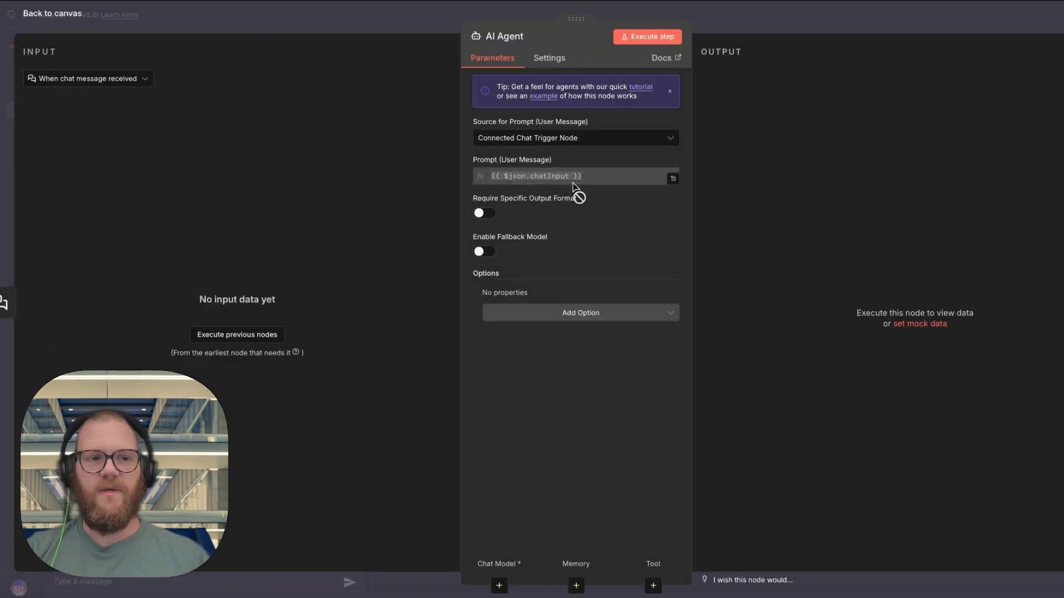
click(762, 15)
drag(549, 205, 459, 206)
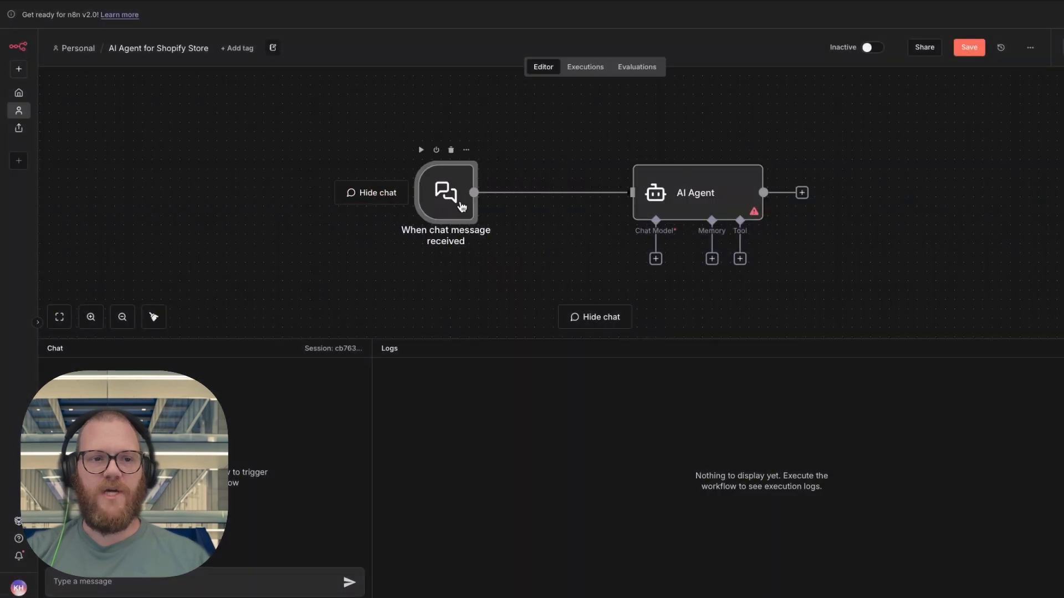
Attach an OpenAI Chat Model to the AI Agent as its chat model.
click(657, 260)
text(open)
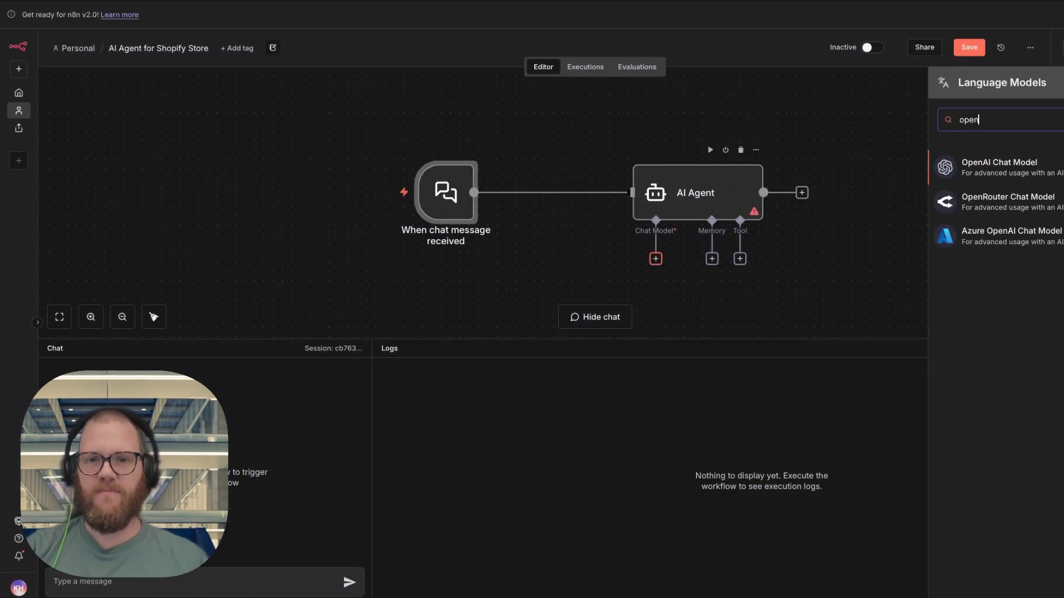
key(Return)
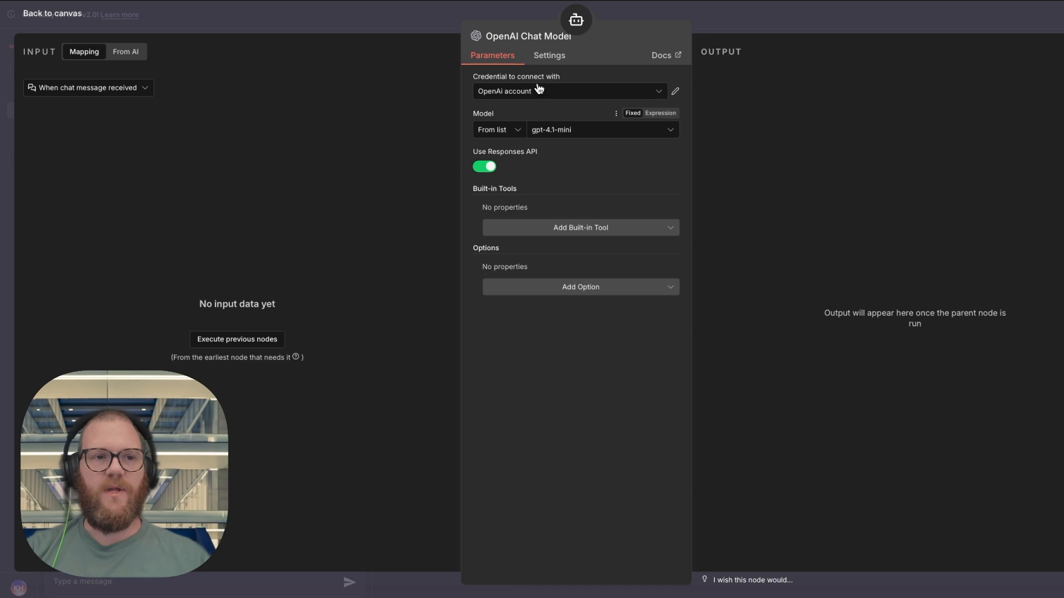
click(802, 20)
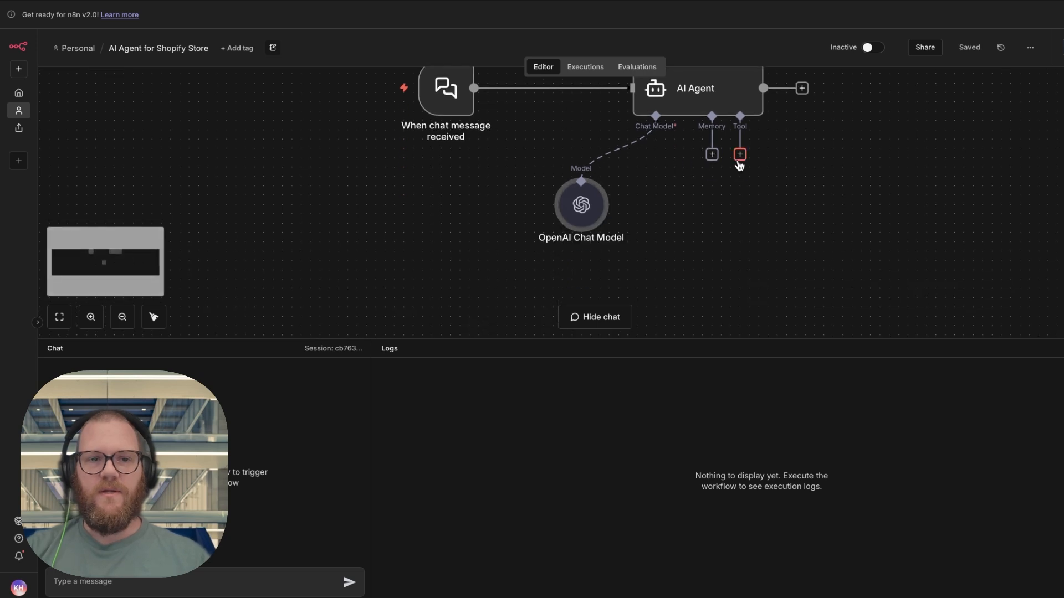
Attach an HTTP Request tool to the AI Agent and paste the copied Streamline Connector node beside it.
click(740, 156)
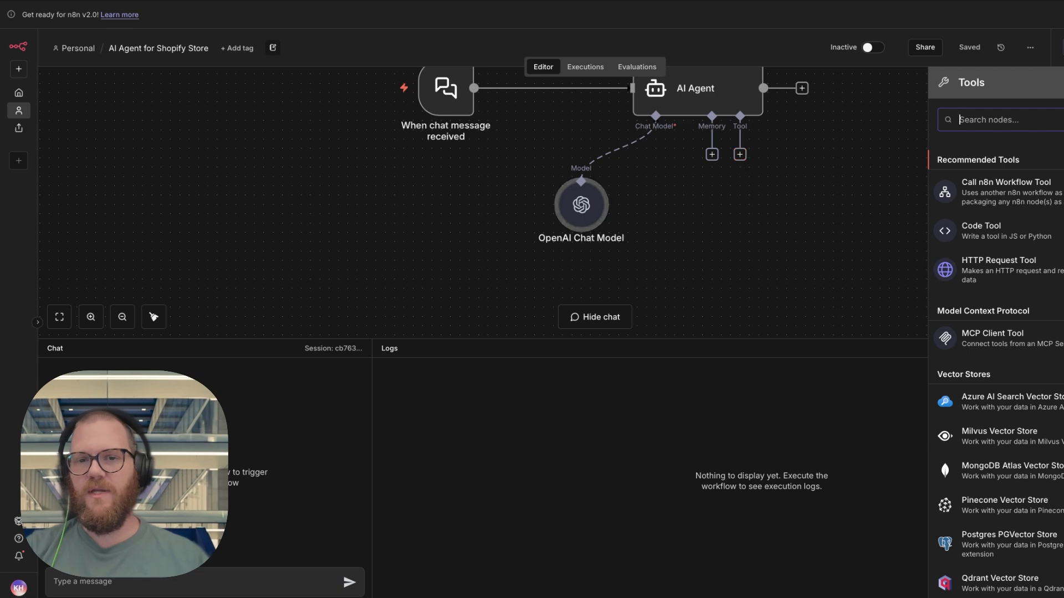
click(999, 264)
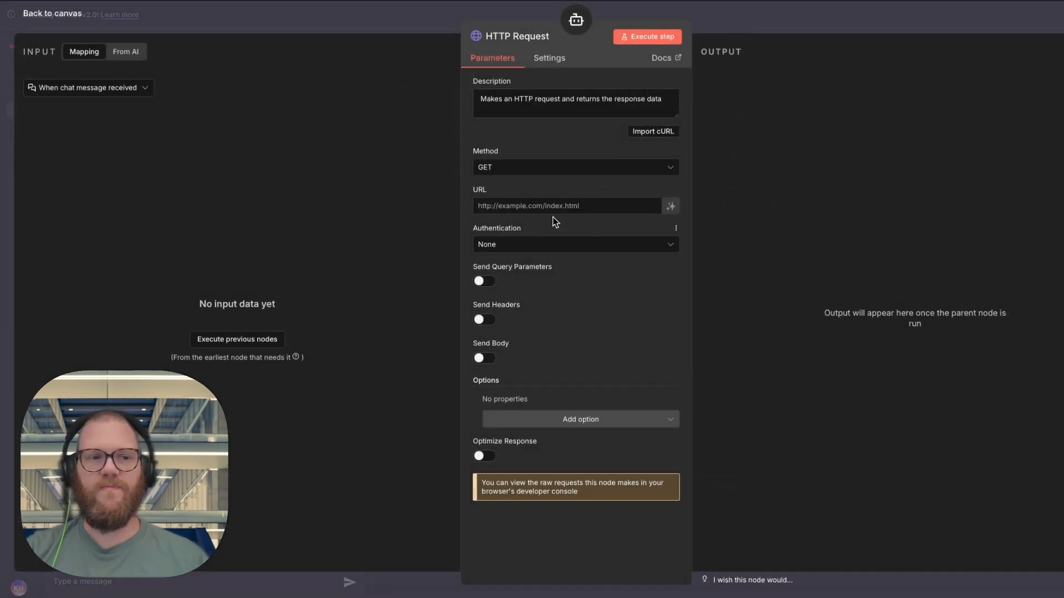
click(768, 18)
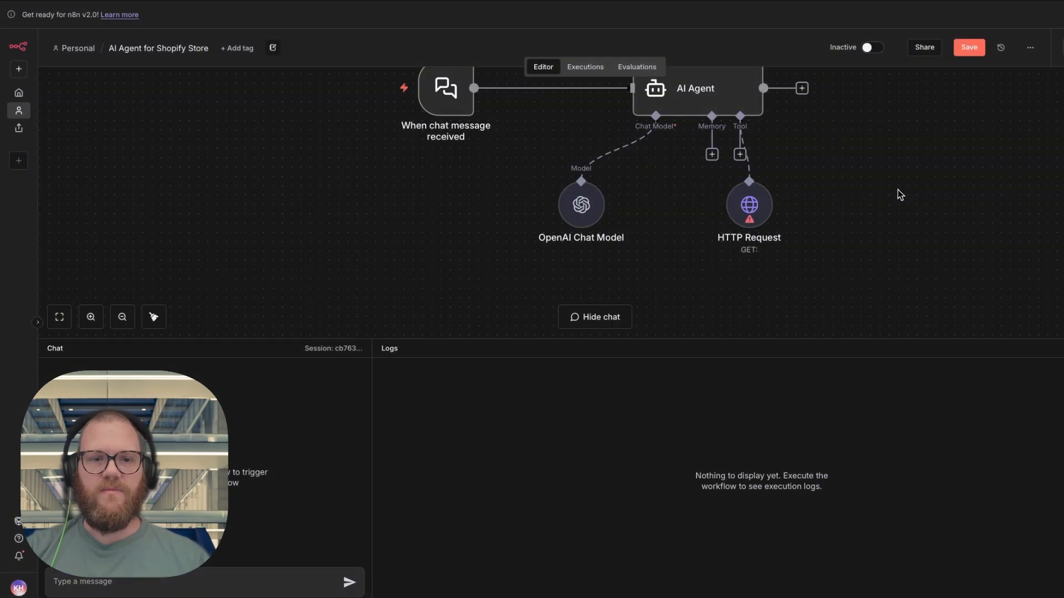
key(ctrl+v)
double_click(916, 210)
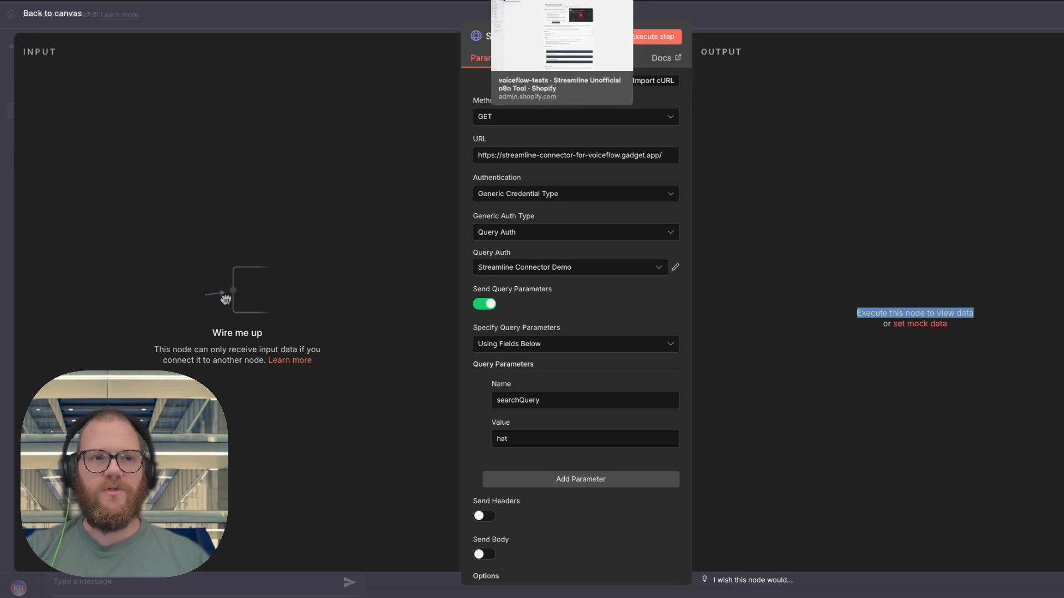
Review the Streamline app's API list and AI Product Recommendations page in Shopify, plus the notes in the n8n template workflow.
click(554, 1)
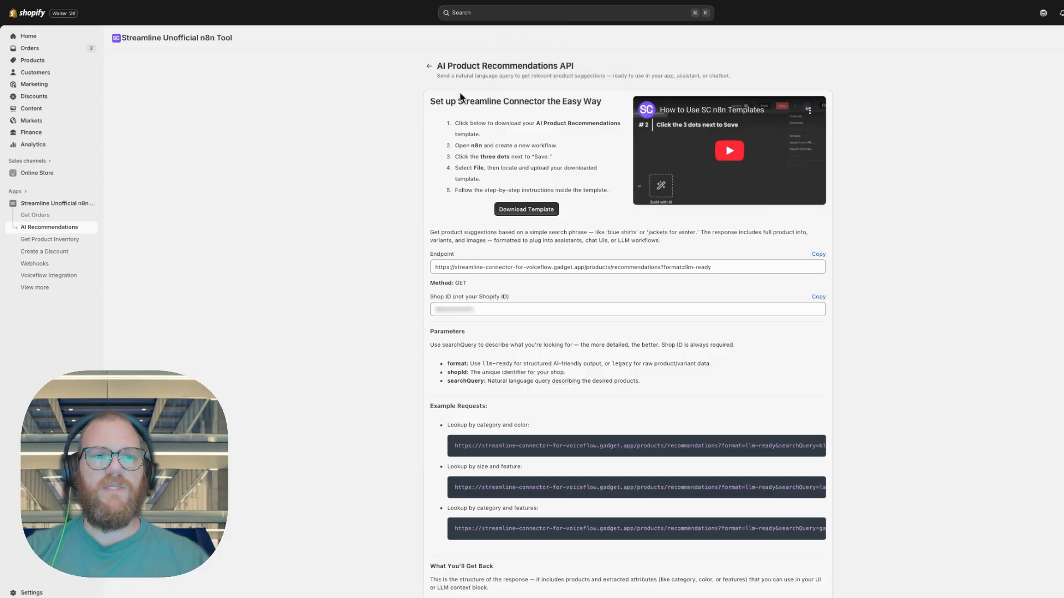
click(429, 66)
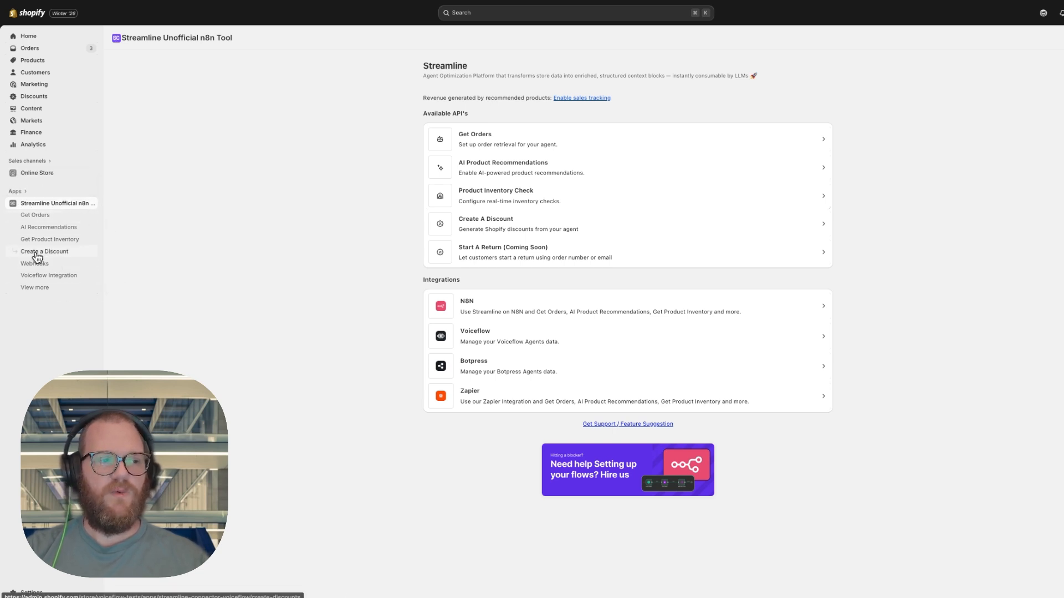
click(45, 229)
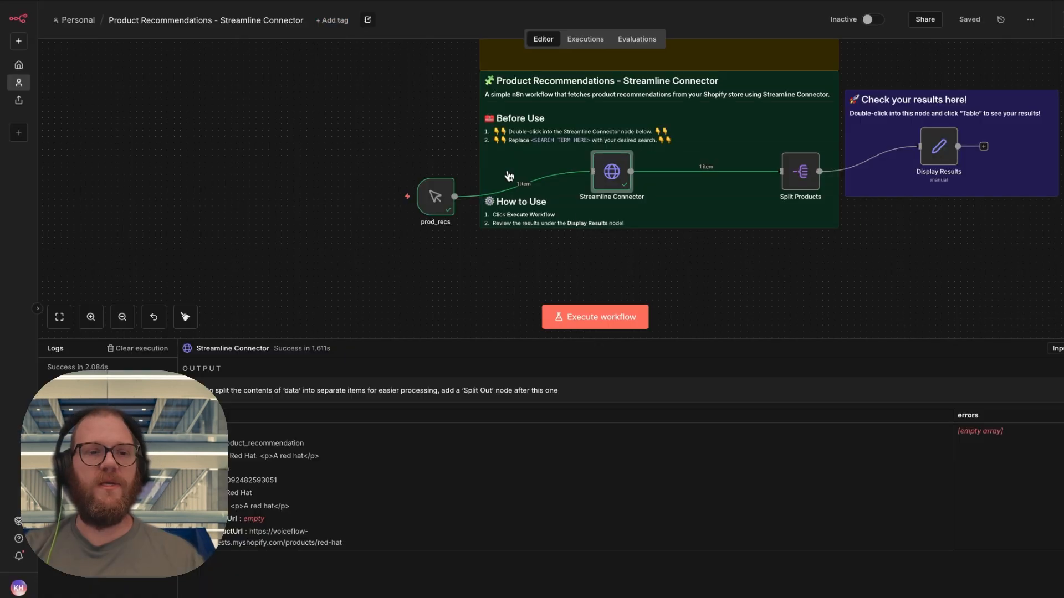
scroll(820, 172, up, 2)
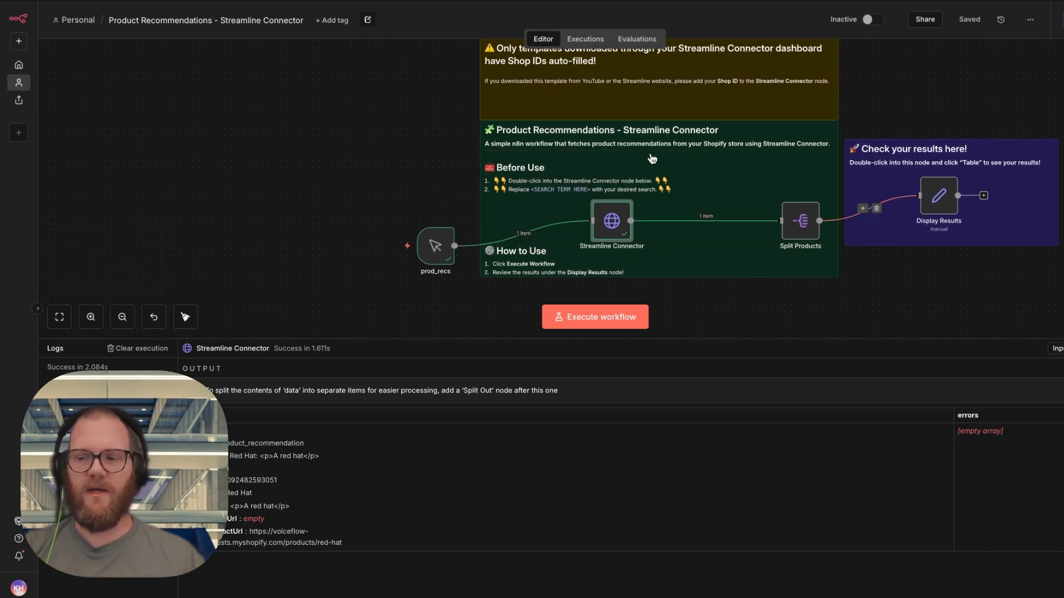
click(441, 1)
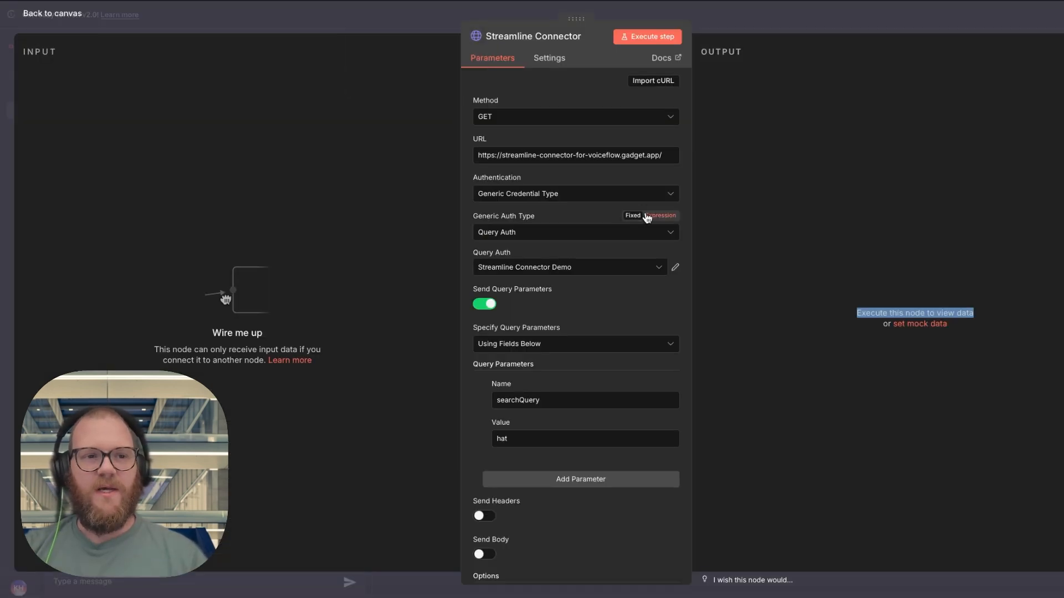
Copy the request URL from the Streamline Connector node into the URL of the HTTP Request tool.
click(729, 22)
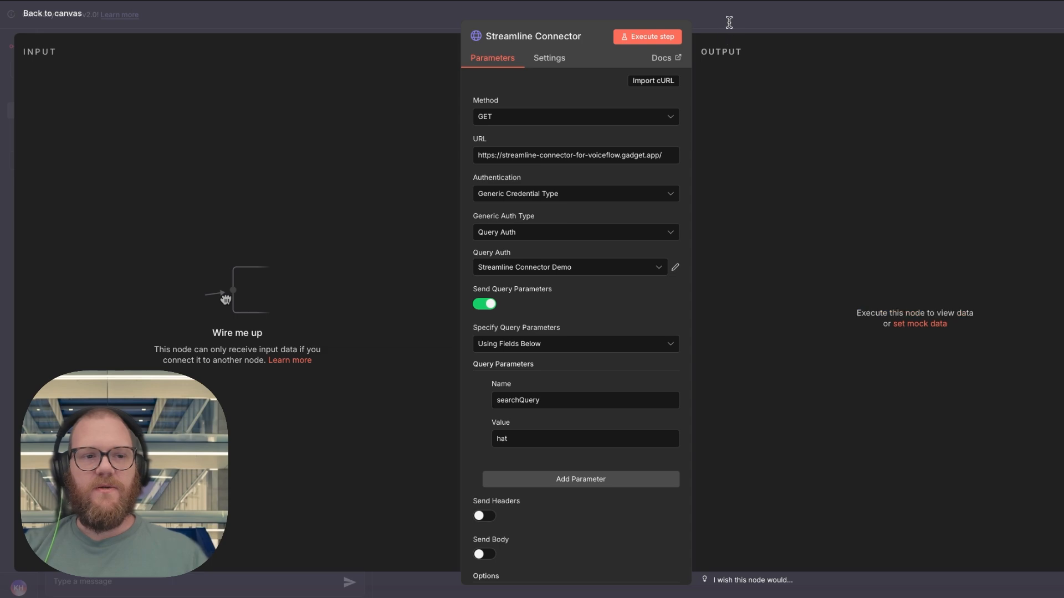
double_click(900, 224)
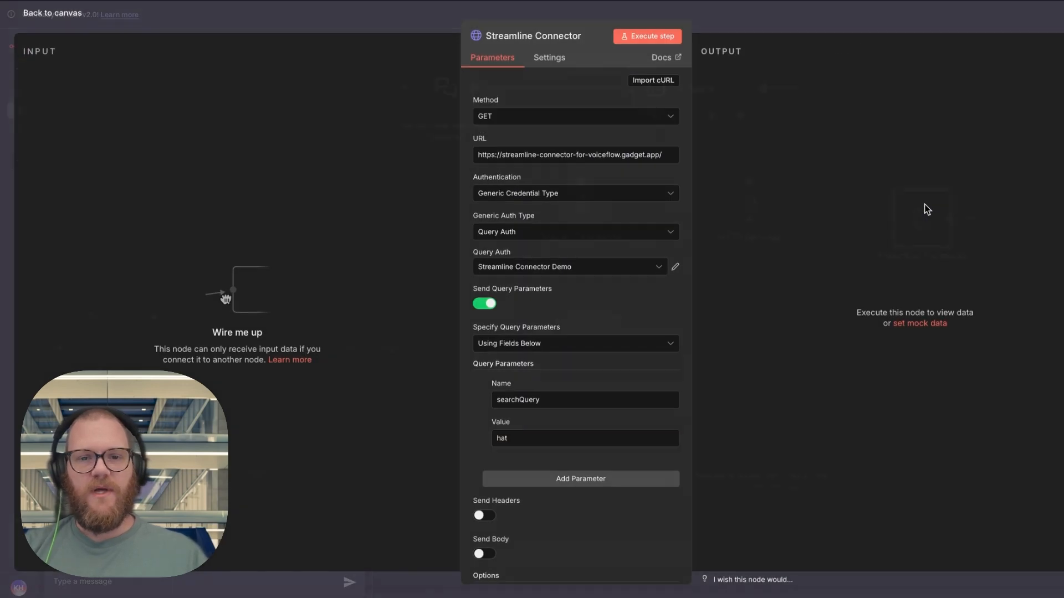
triple_click(573, 154)
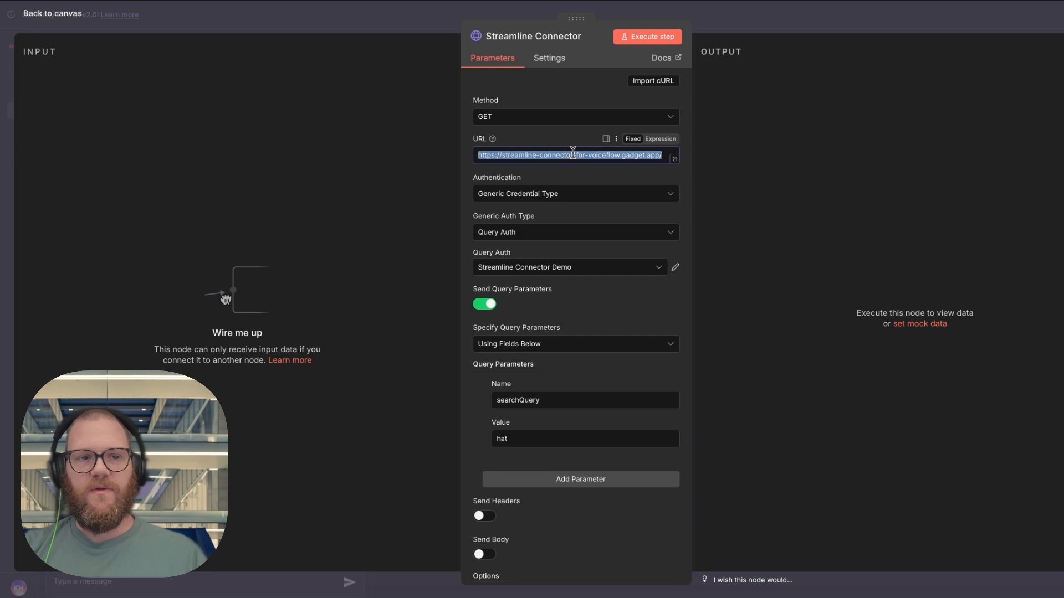
click(748, 20)
double_click(749, 208)
click(510, 205)
key(ctrl+v)
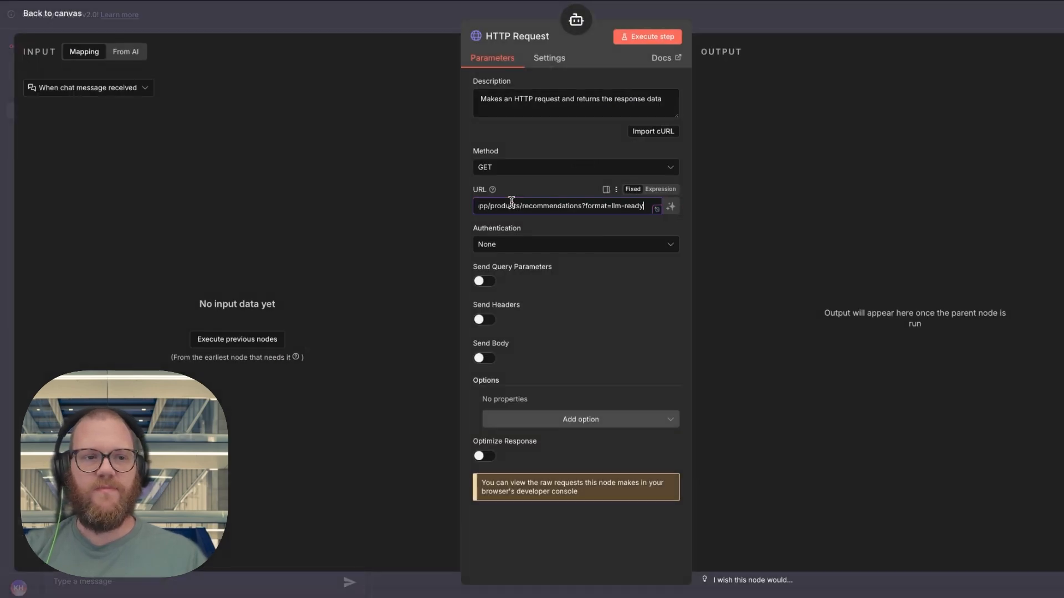
Set the HTTP Request tool's authentication to Generic Credential Type with Query Auth.
click(526, 247)
click(514, 335)
click(515, 283)
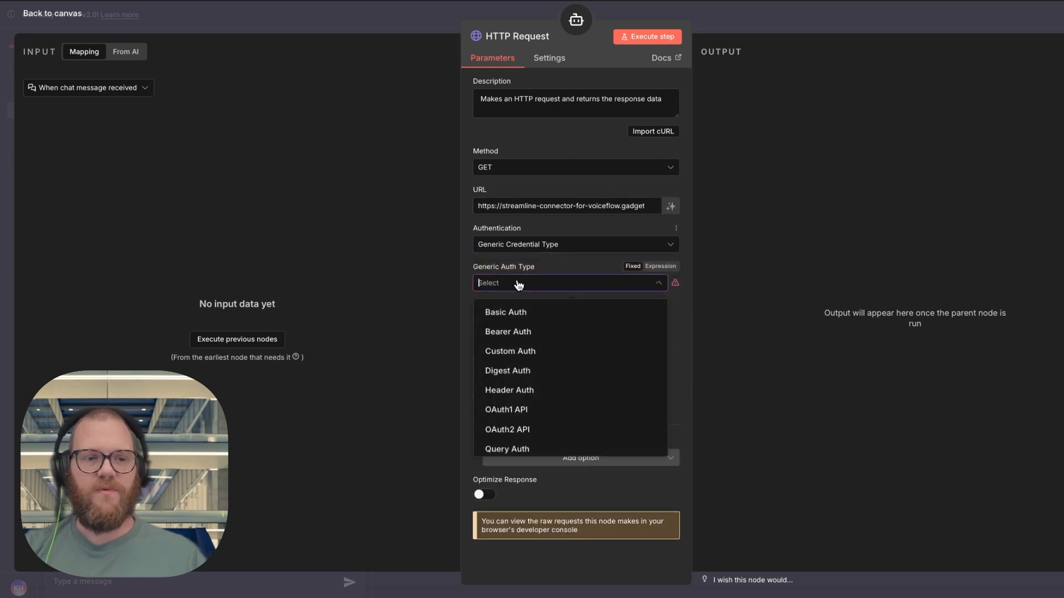
click(526, 450)
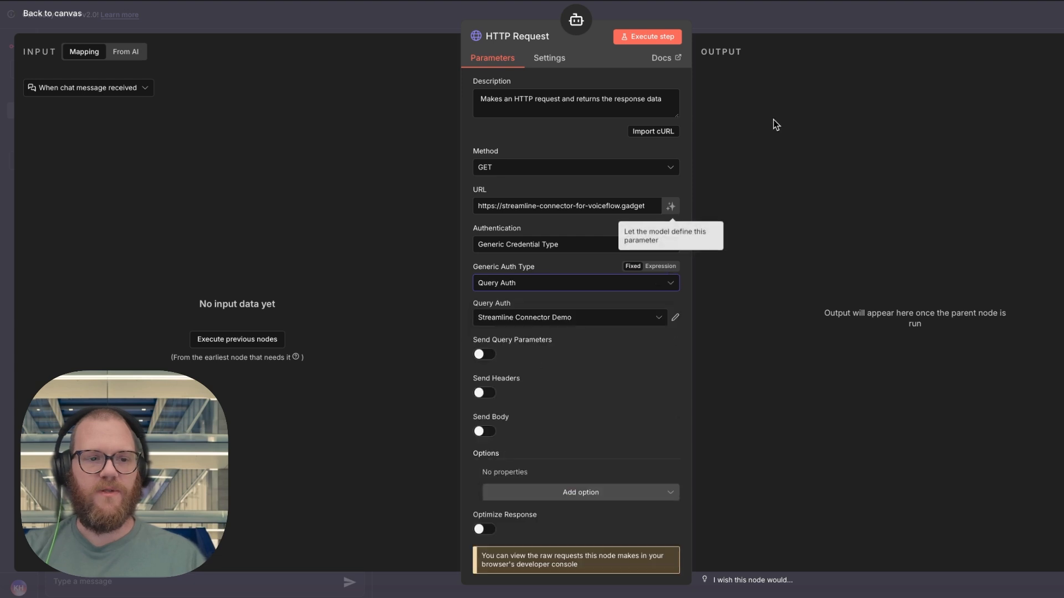
Enable query parameters on the HTTP Request tool and name the first one searchQuery, copied from the Streamline Connector node.
click(484, 355)
key(Escape)
double_click(922, 219)
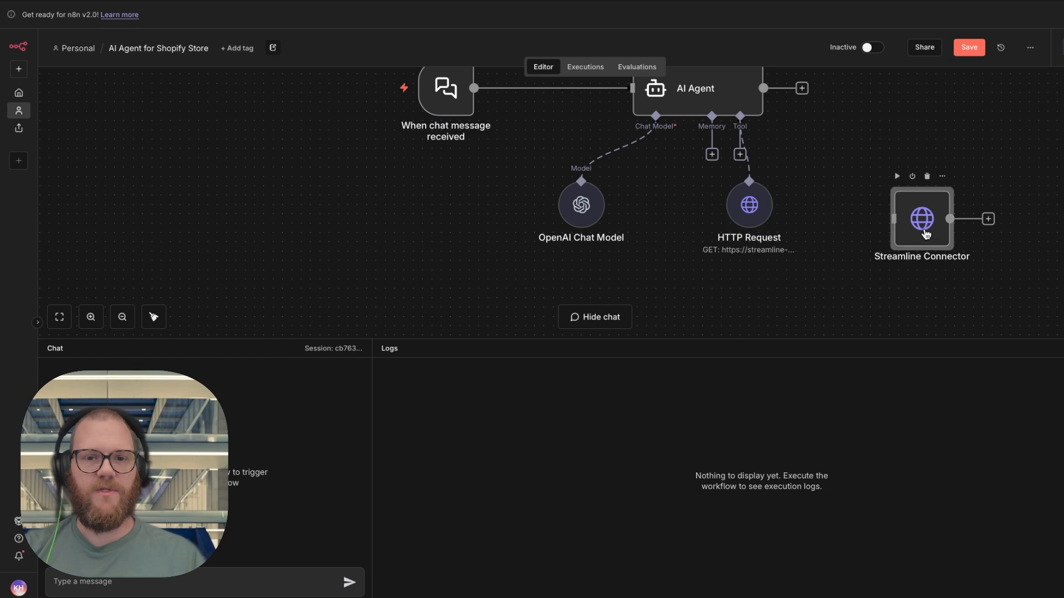
double_click(522, 399)
key(ctrl+c)
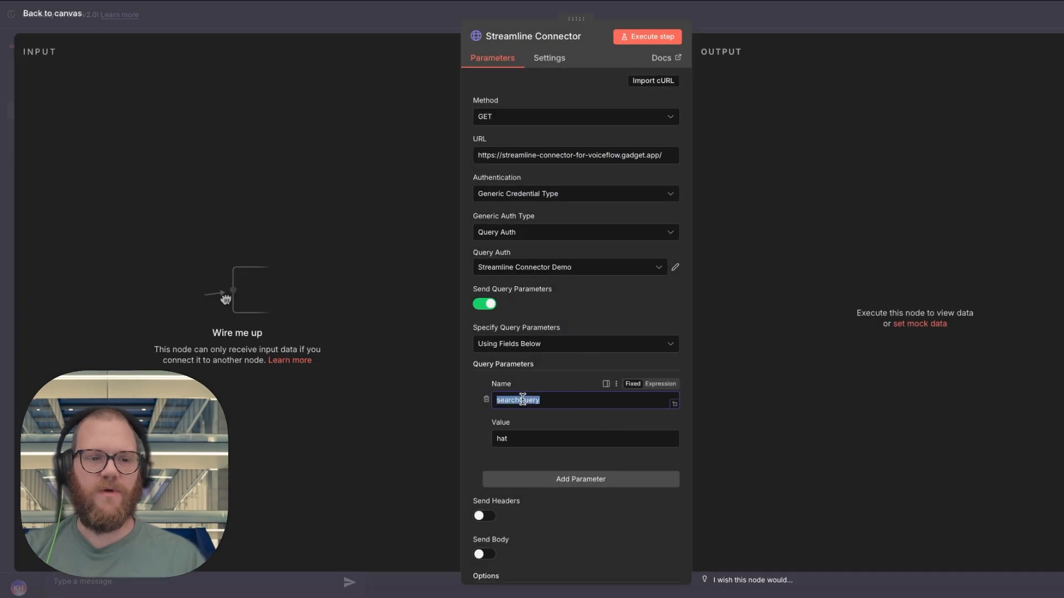
click(749, 7)
double_click(754, 218)
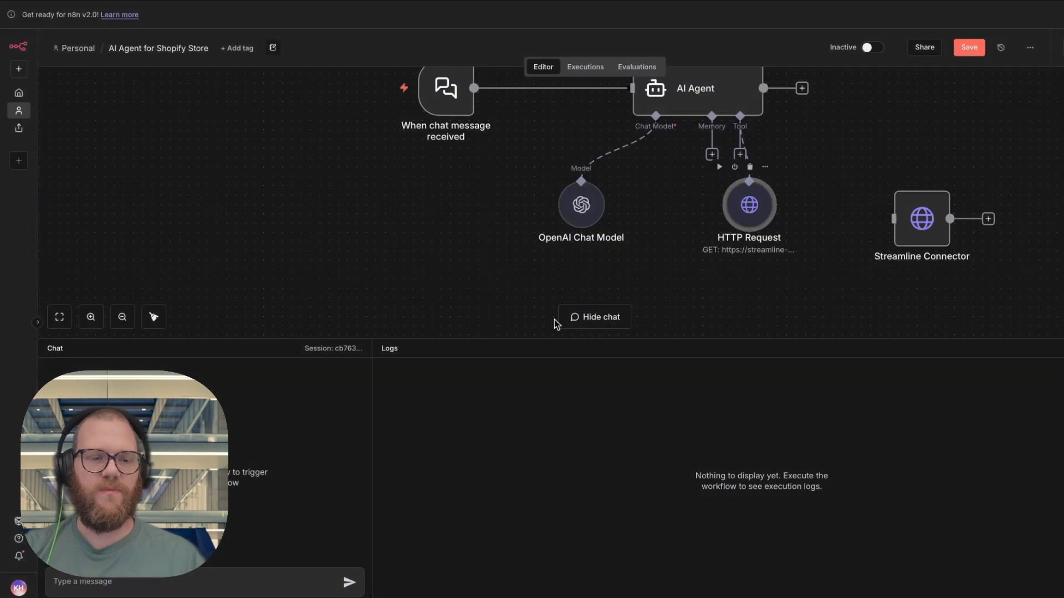
click(534, 451)
key(ctrl+v)
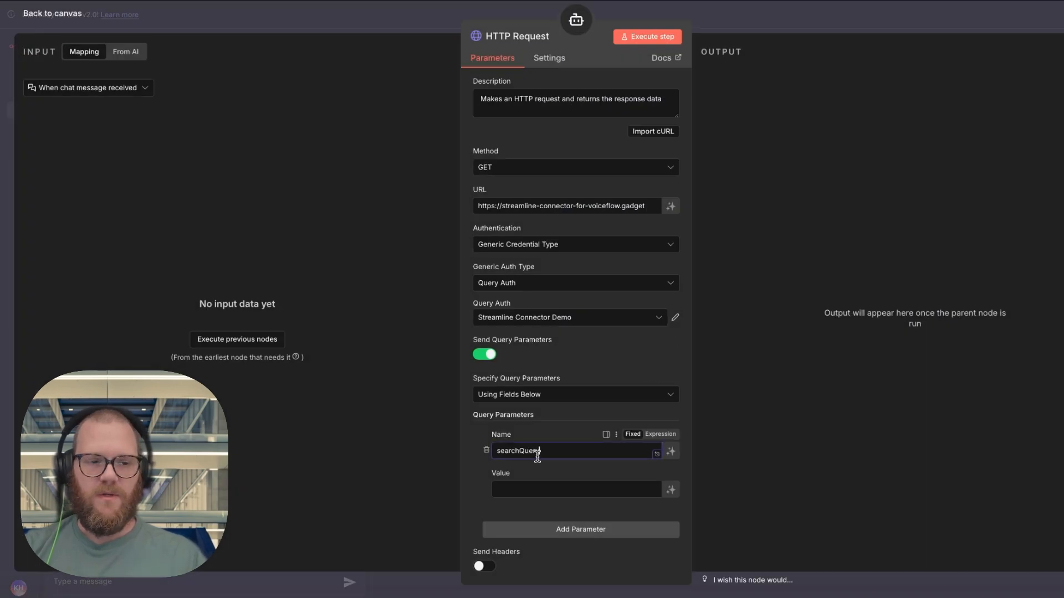
Let the model define the searchQuery value, described as "User provided search term for products.", and save the workflow.
click(547, 489)
click(671, 490)
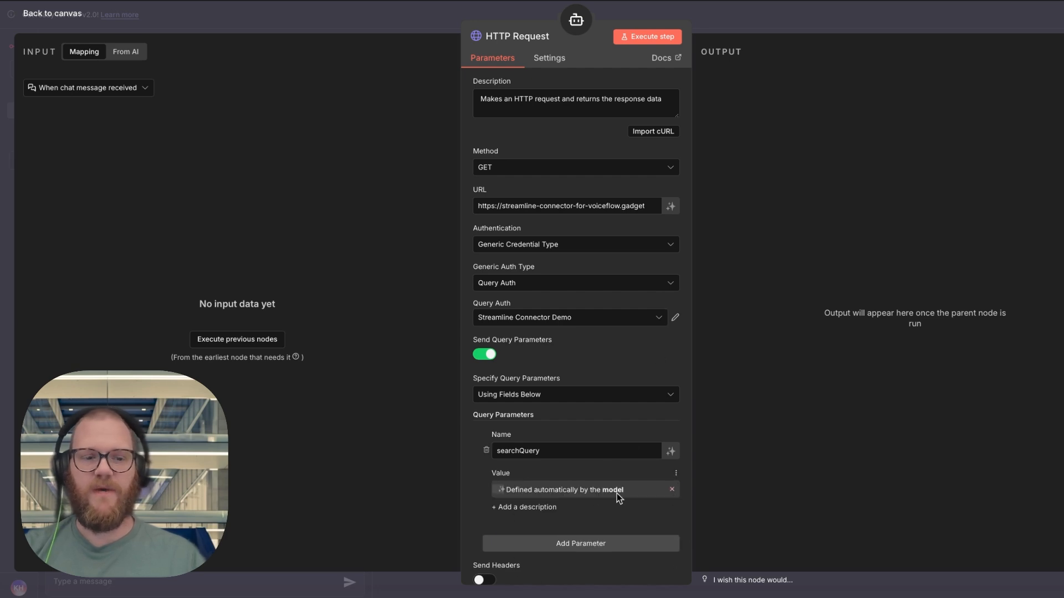
click(520, 509)
text(The search term)
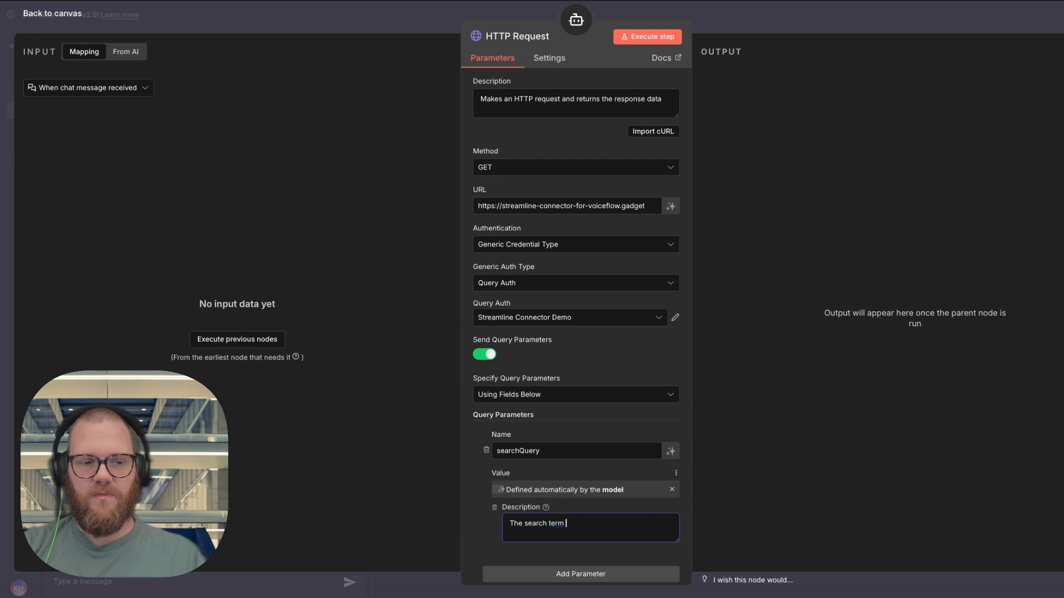
key(ctrl+a)
key(BackSpace)
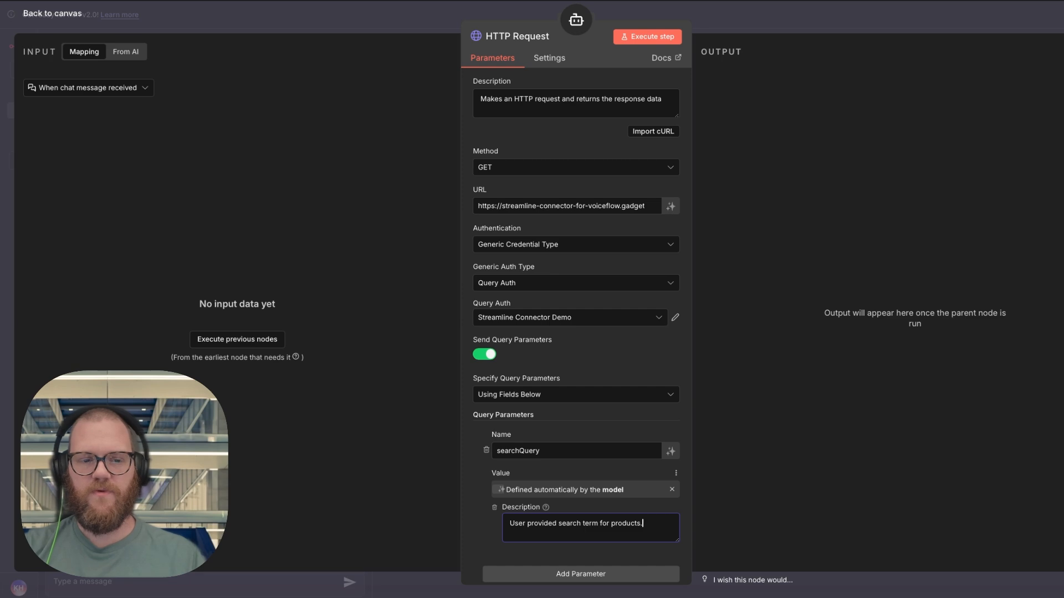
click(757, 28)
key(ctrl+s)
Set the HTTP Request tool's description to "Search the connected Shopify store for recommended products".
scroll(773, 188, up, 3)
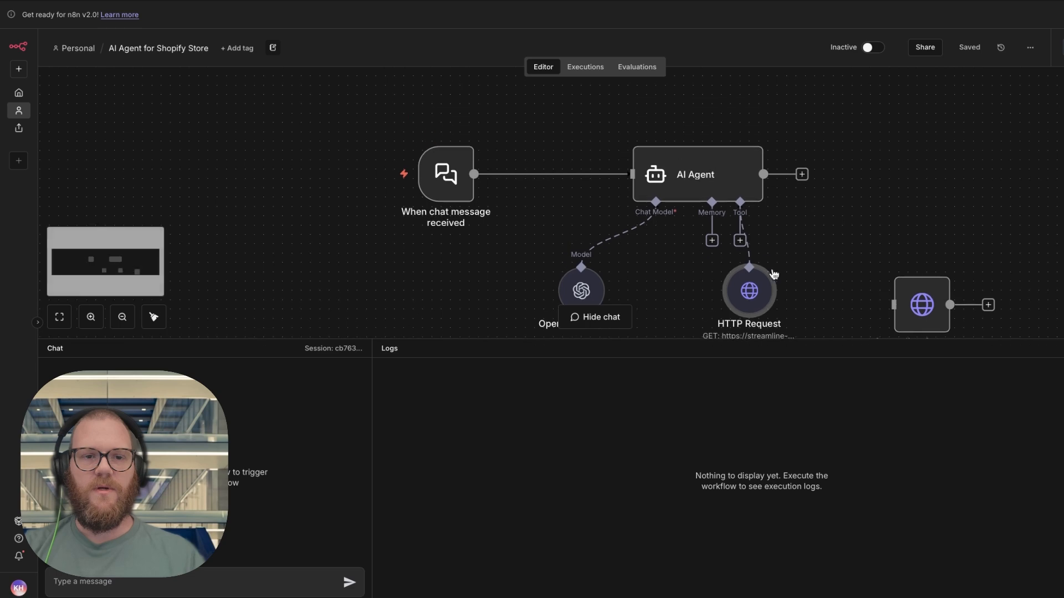
double_click(762, 310)
triple_click(563, 103)
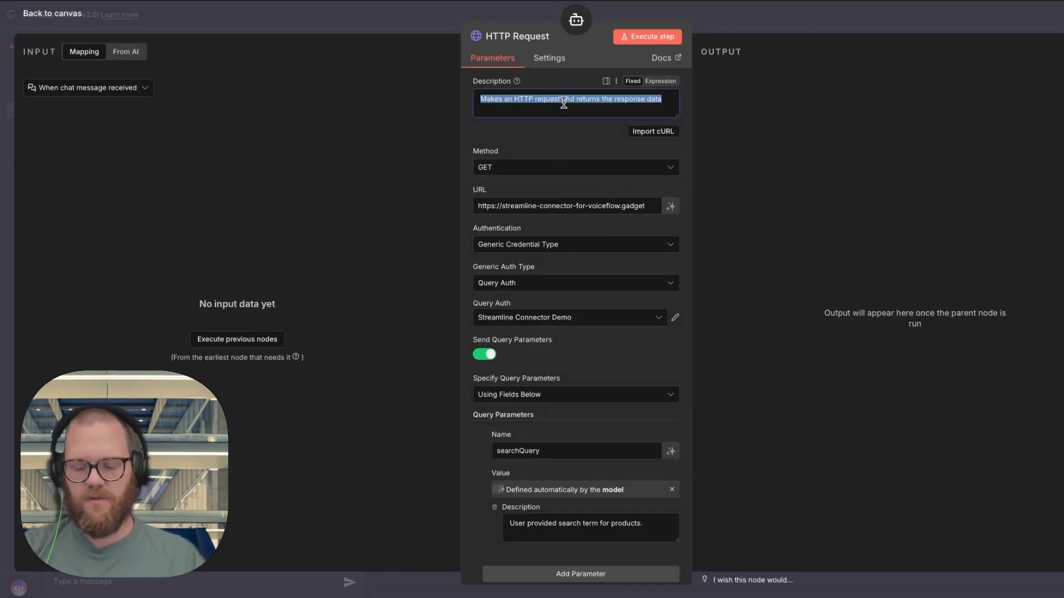
text(Search y)
key(BackSpace)
text(the connected Shopify store for re)
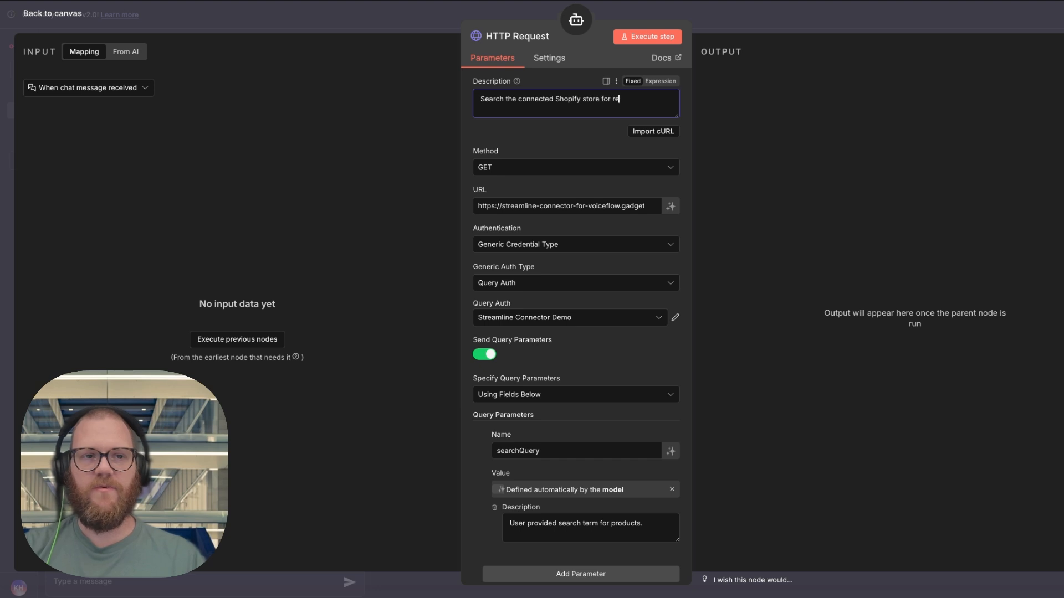
text(commended pr)
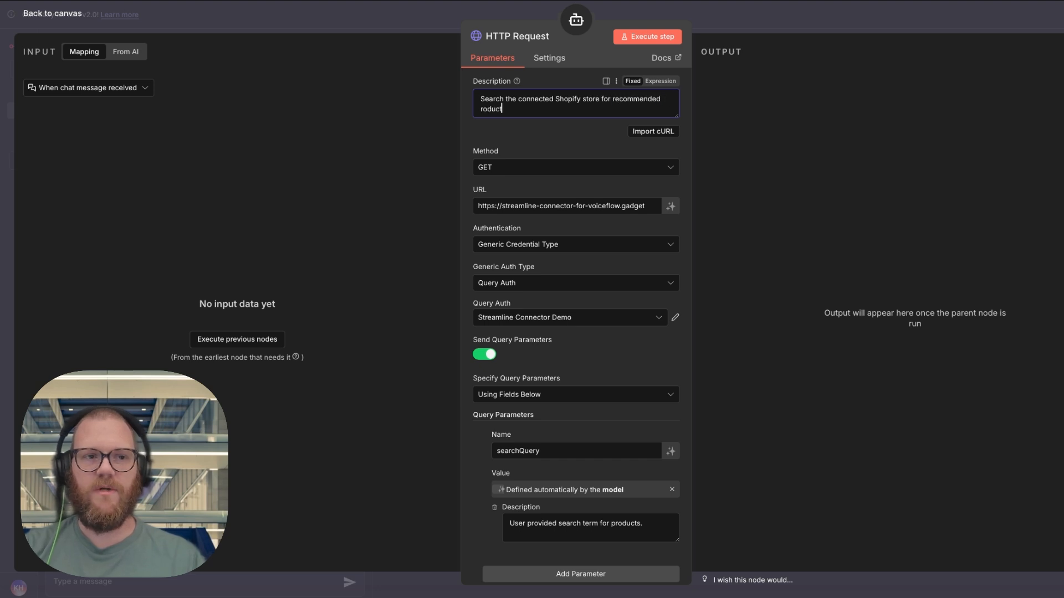
text(oducts.)
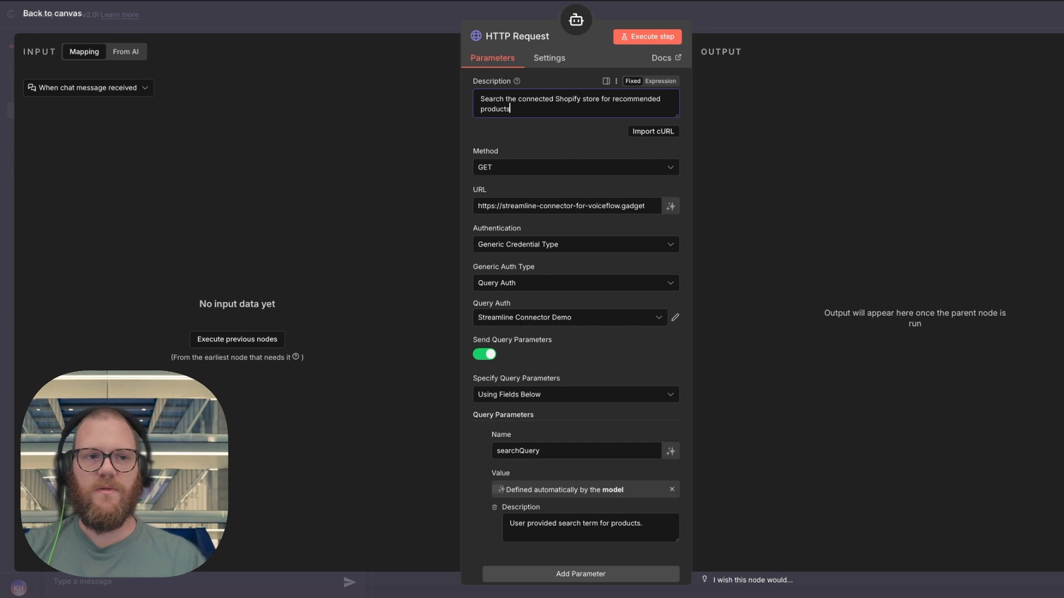
Rename the HTTP Request tool to search_products and return to the workflow canvas.
click(533, 37)
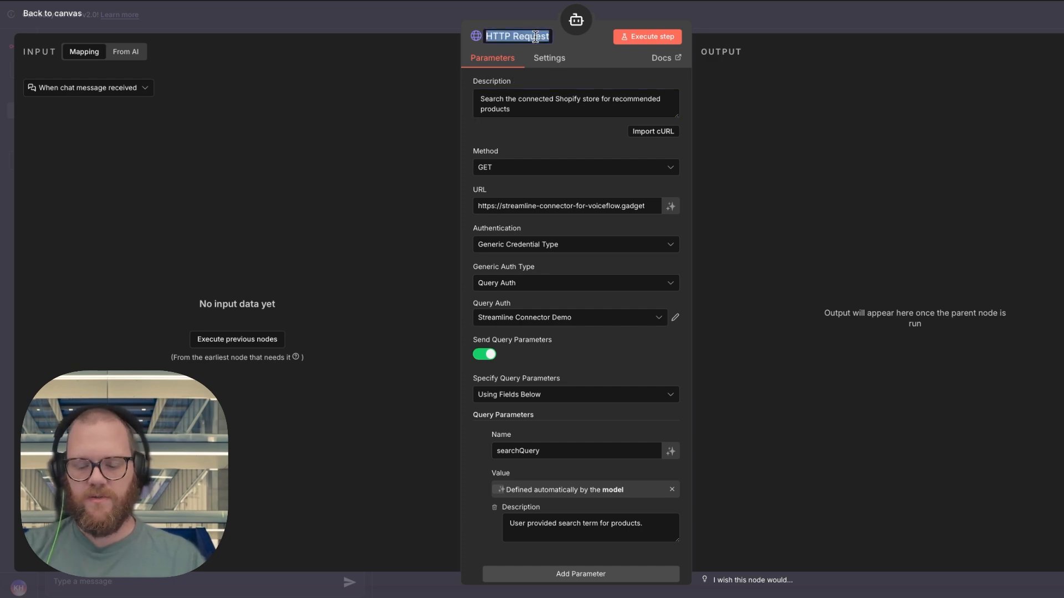
text(search_products)
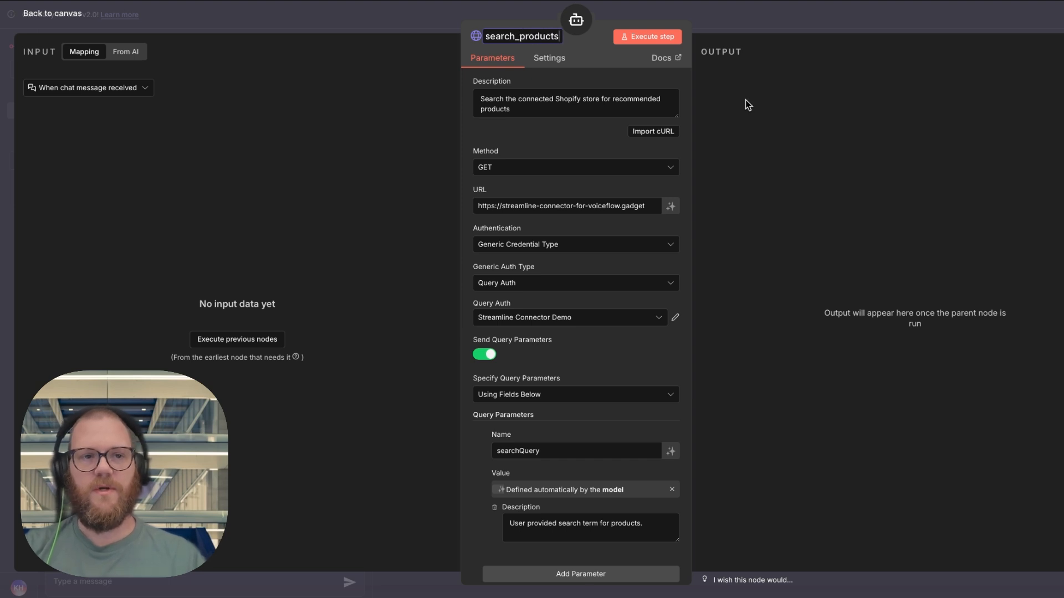
key(Return)
click(741, 24)
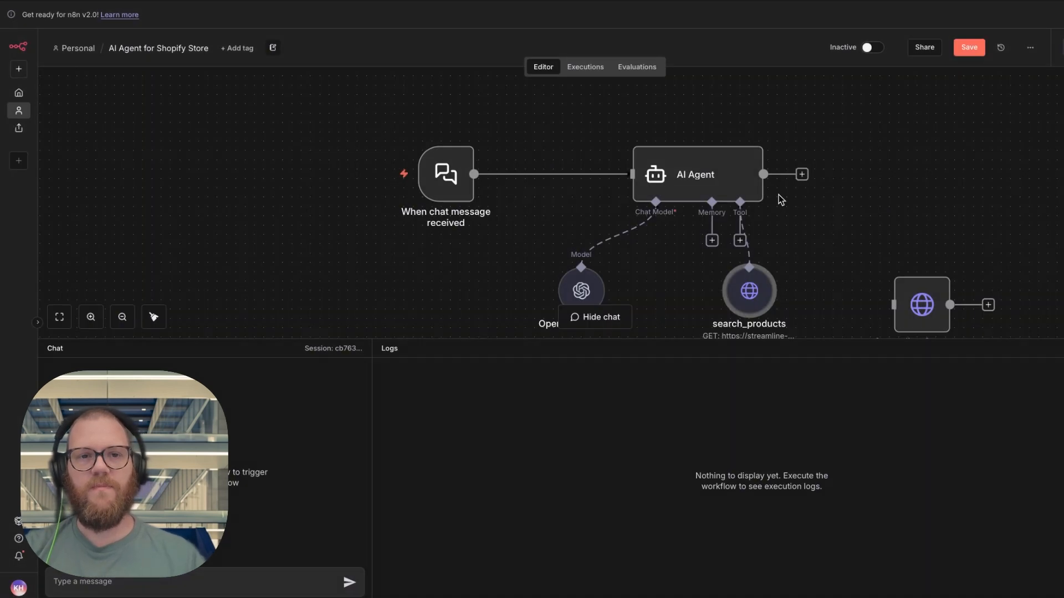
Test the agent by sending the chat message "Red hat" and review its reply.
click(182, 584)
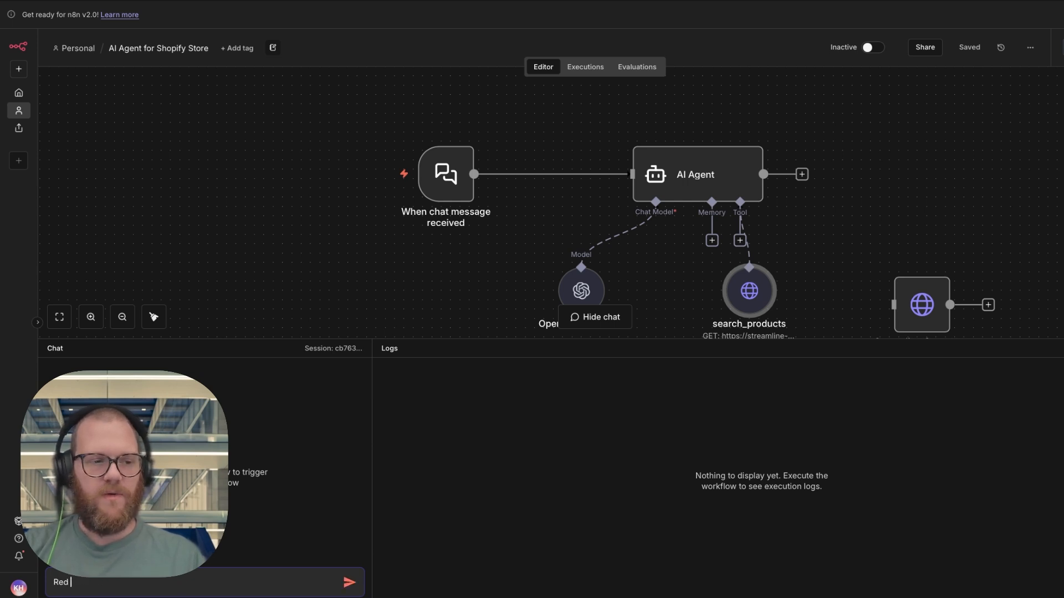
key(Return)
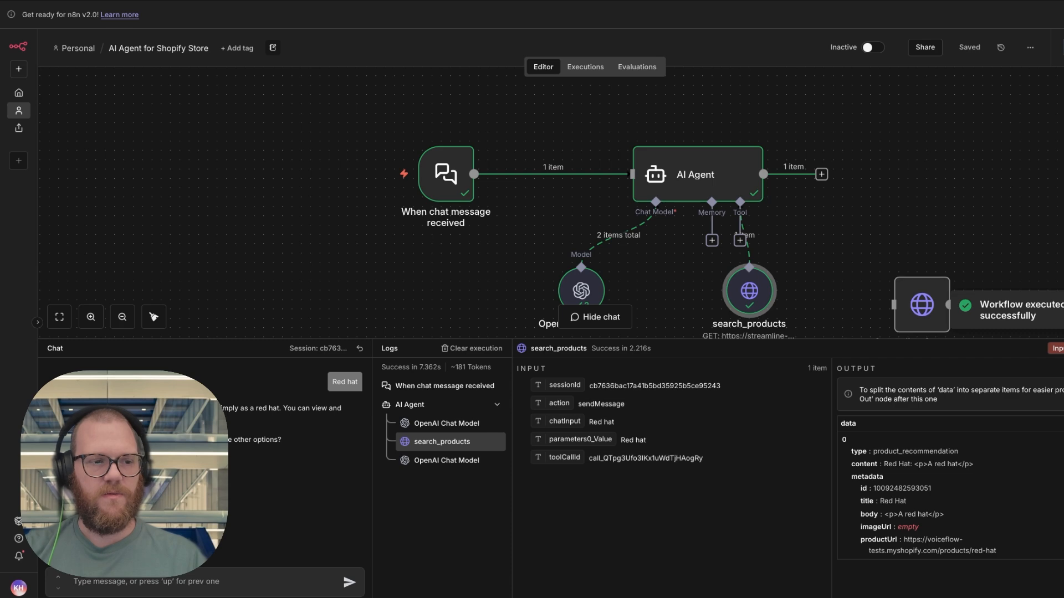
drag(167, 409, 295, 409)
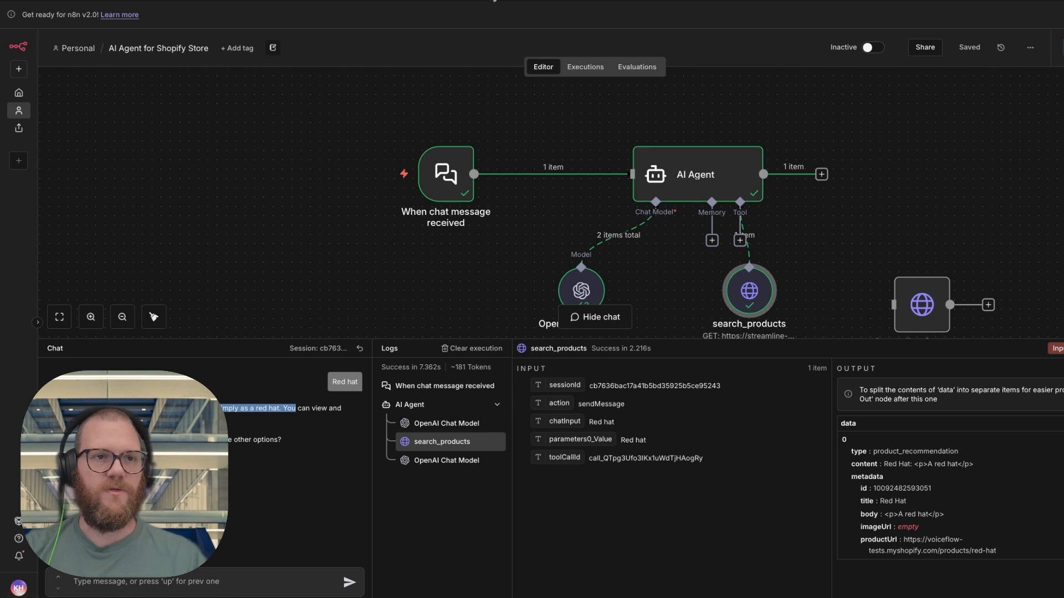
Check the Red Hat product page in the Shopify store, and switch back to the n8n workflow.
click(493, 0)
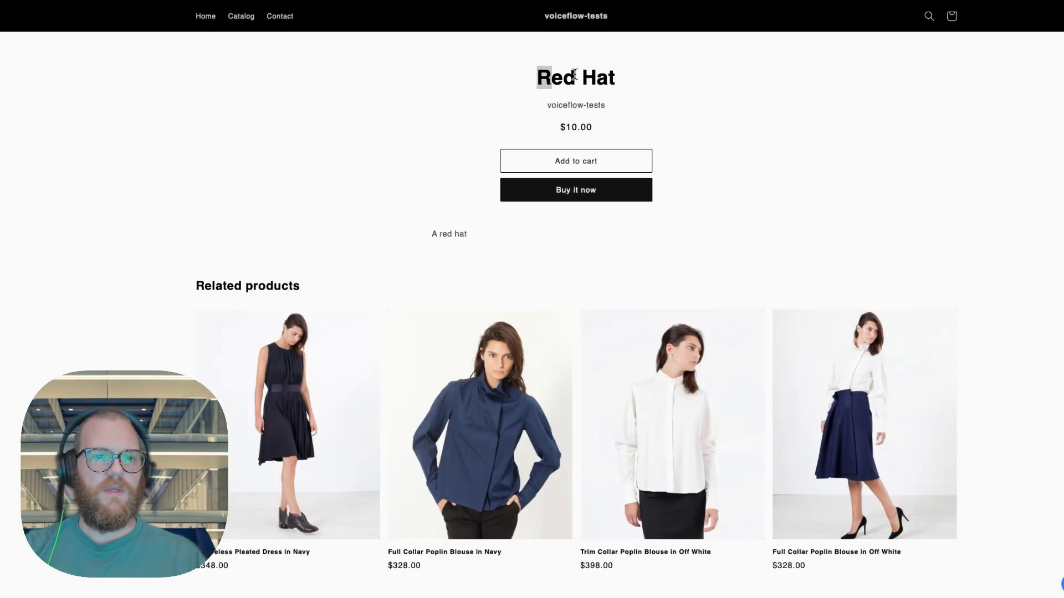
drag(575, 74, 619, 126)
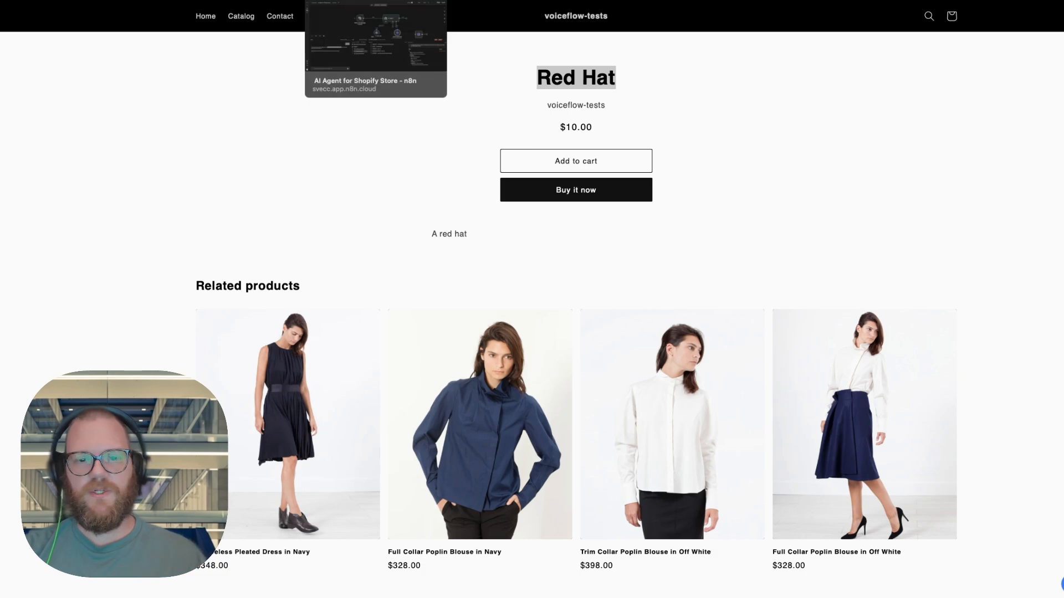
click(375, 1)
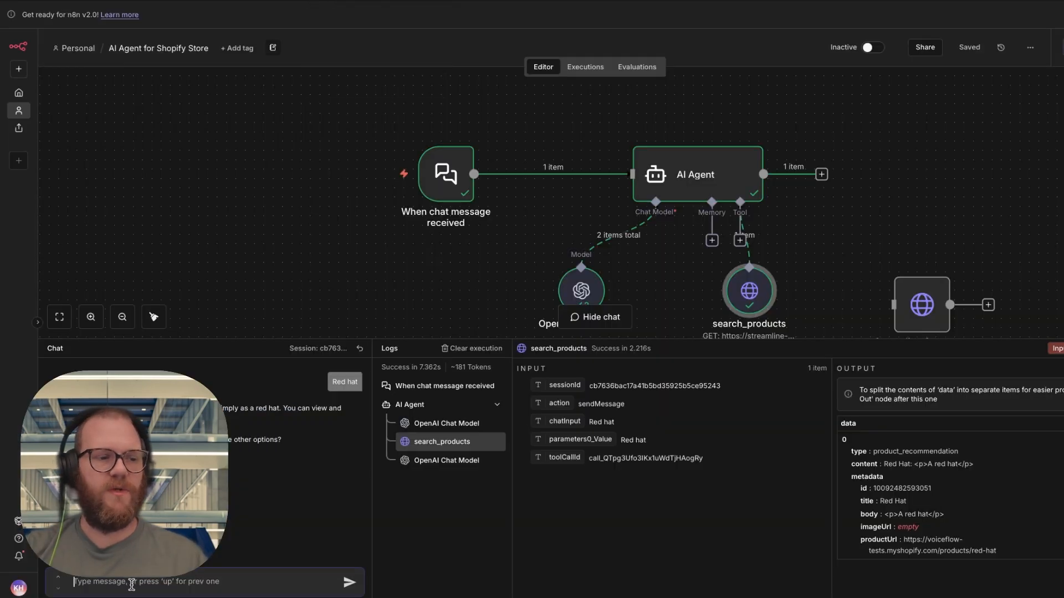
Test the agent with the chat messages "blue hat" and "I want a shirt".
text(blue hat)
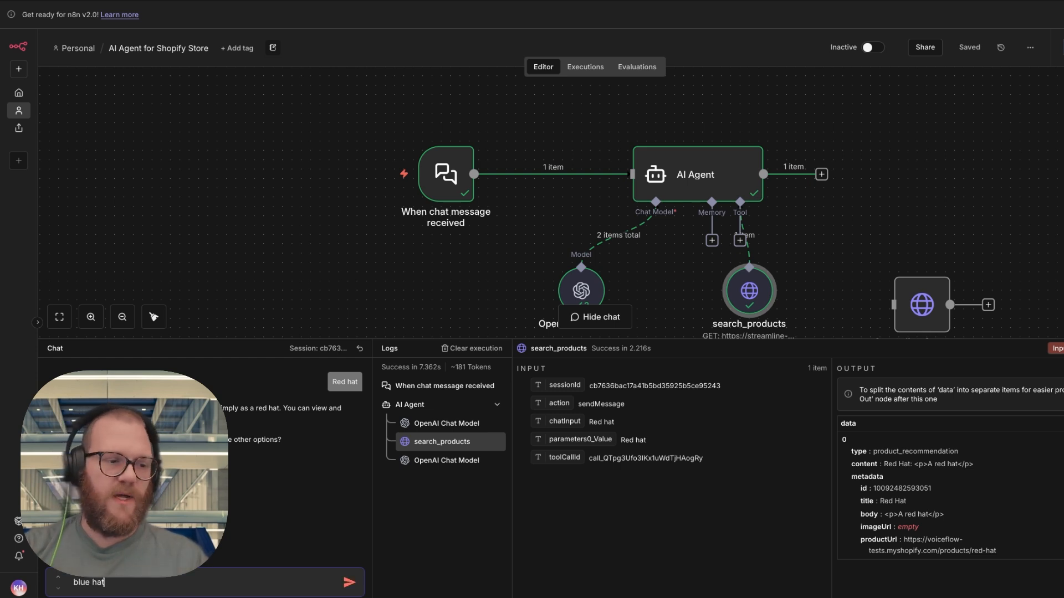
key(Return)
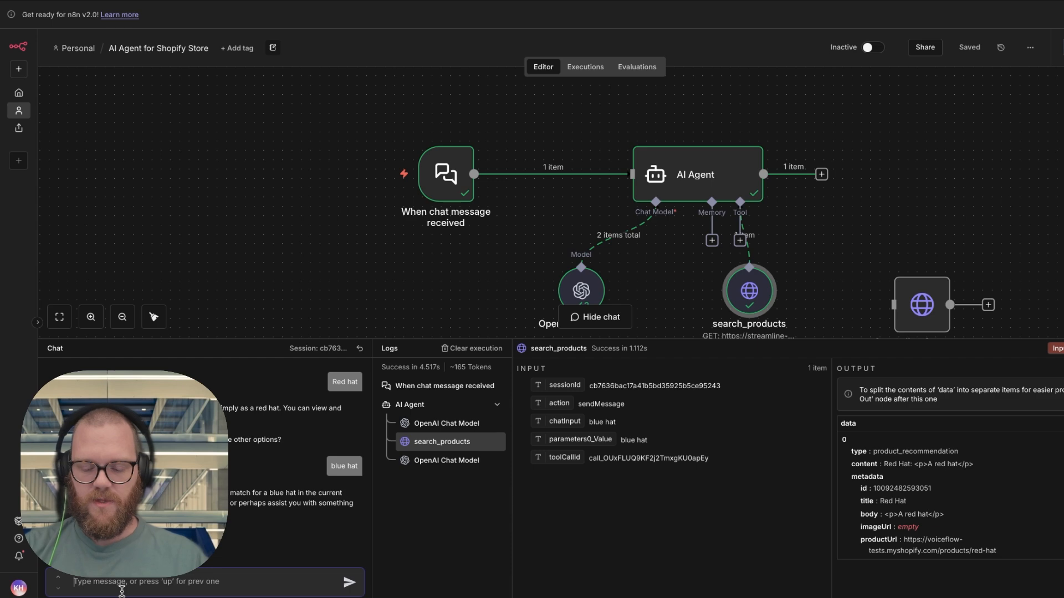
text(I want a shirt)
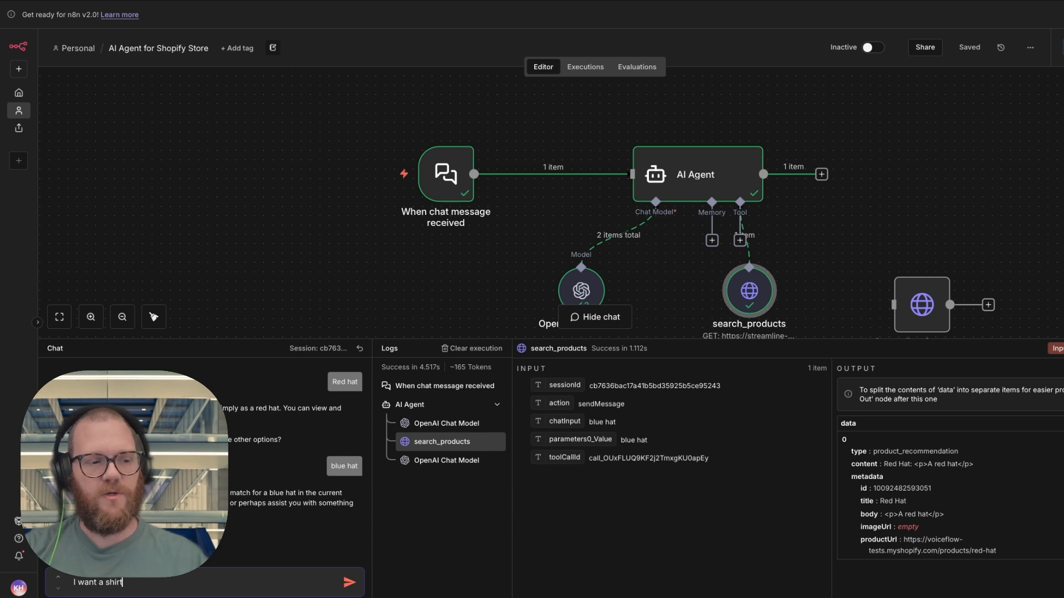
key(Return)
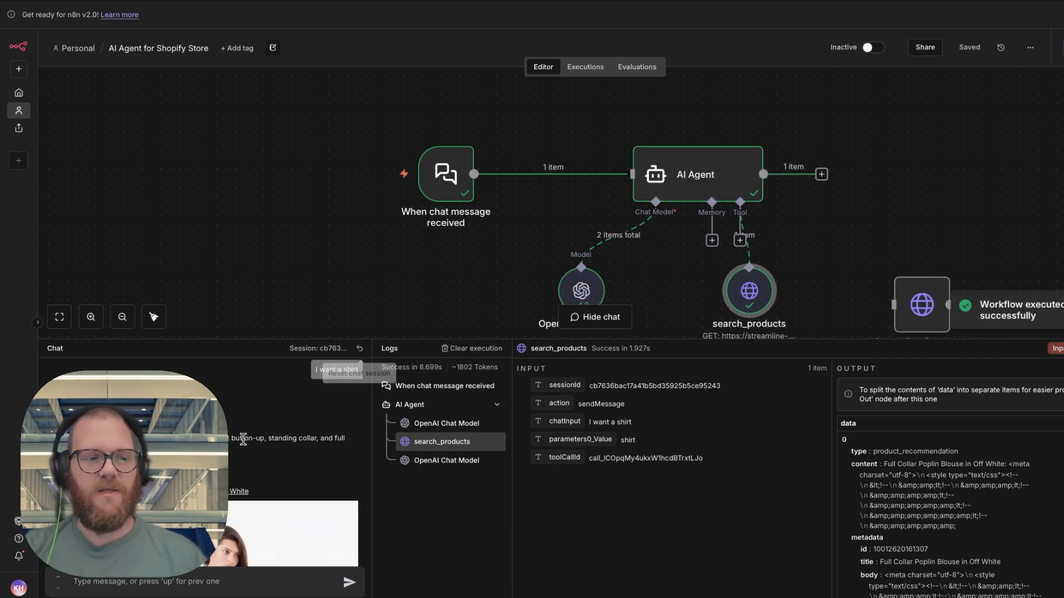
Enlarge the chat and logs area and review the agent's shirt recommendations.
drag(289, 339, 311, 216)
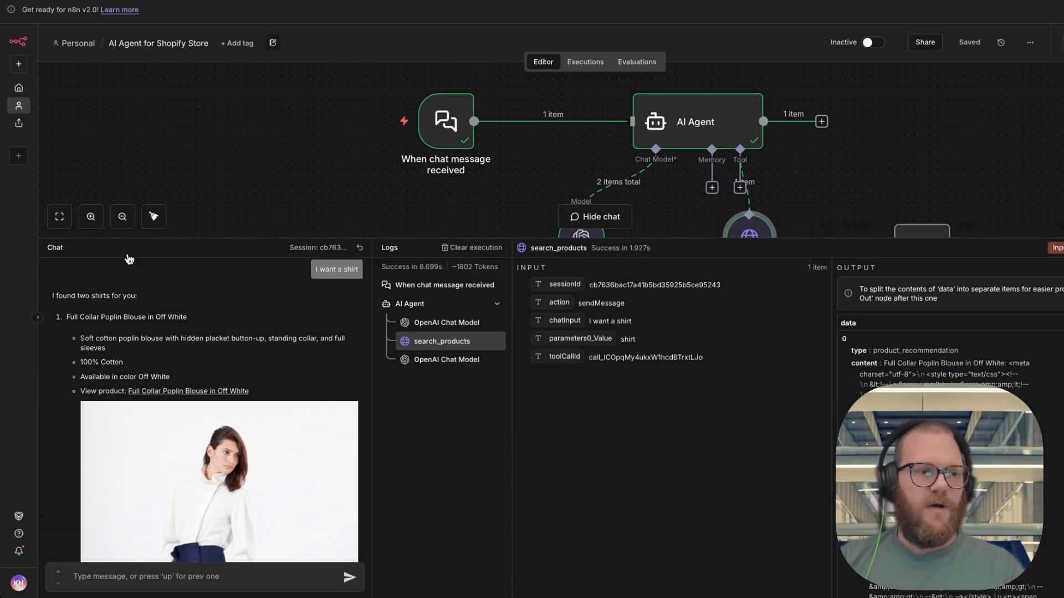
click(59, 252)
click(442, 591)
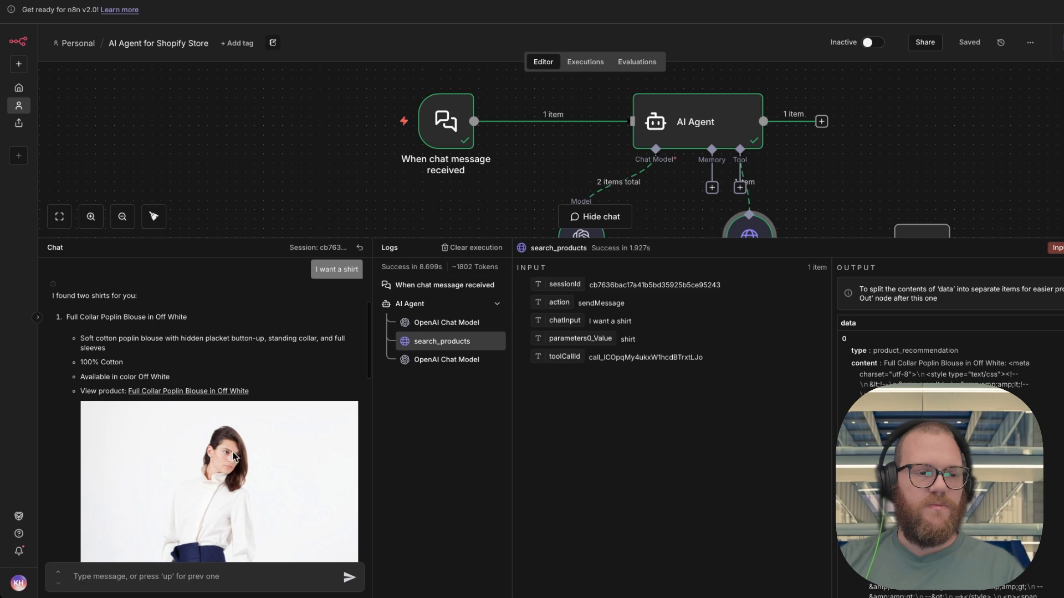
scroll(224, 440, down, 1)
Reset the chat session and test the agent with the messages "I want patns" and "Pants".
click(359, 247)
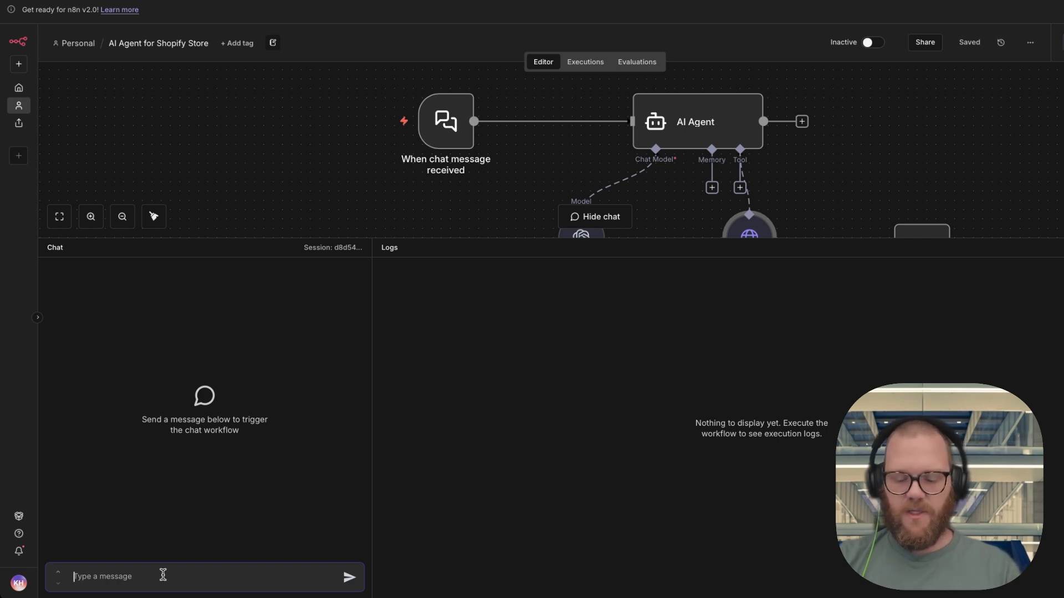
text(Pants)
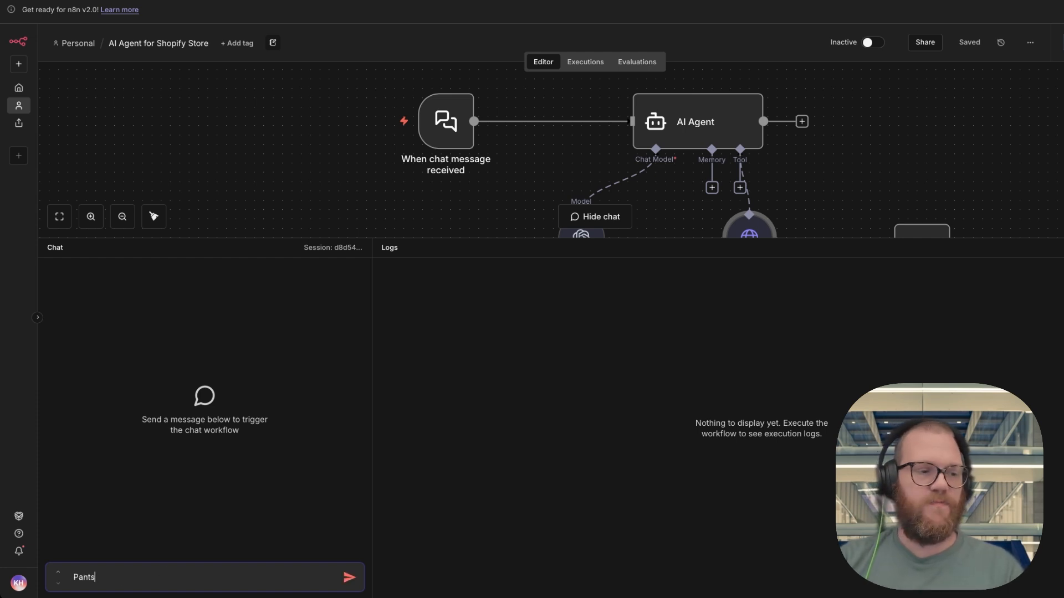
key(Return)
text(I want patns)
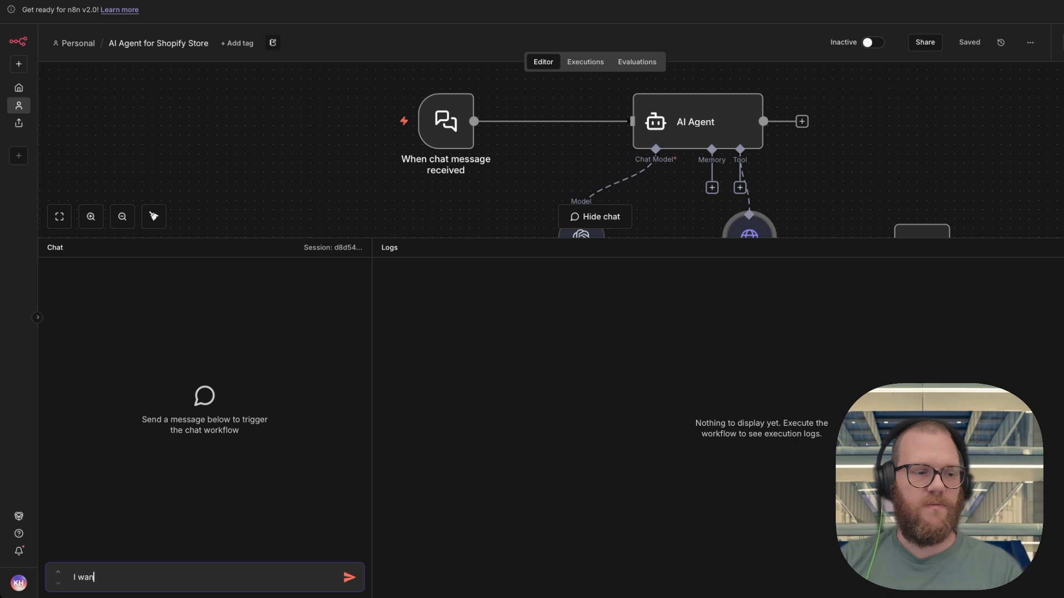
key(Return)
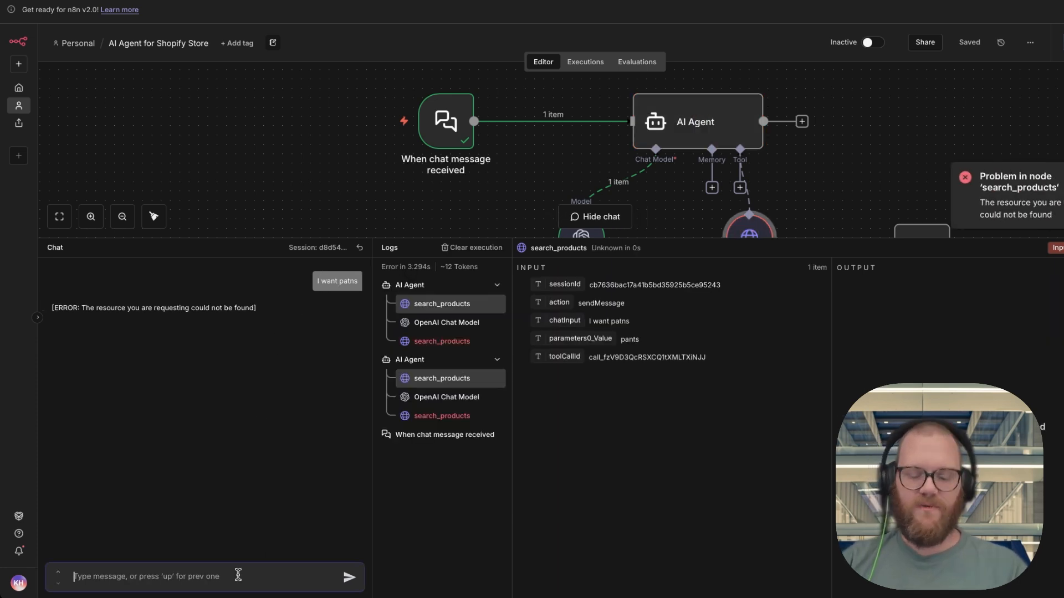
text(Pants)
key(Return)
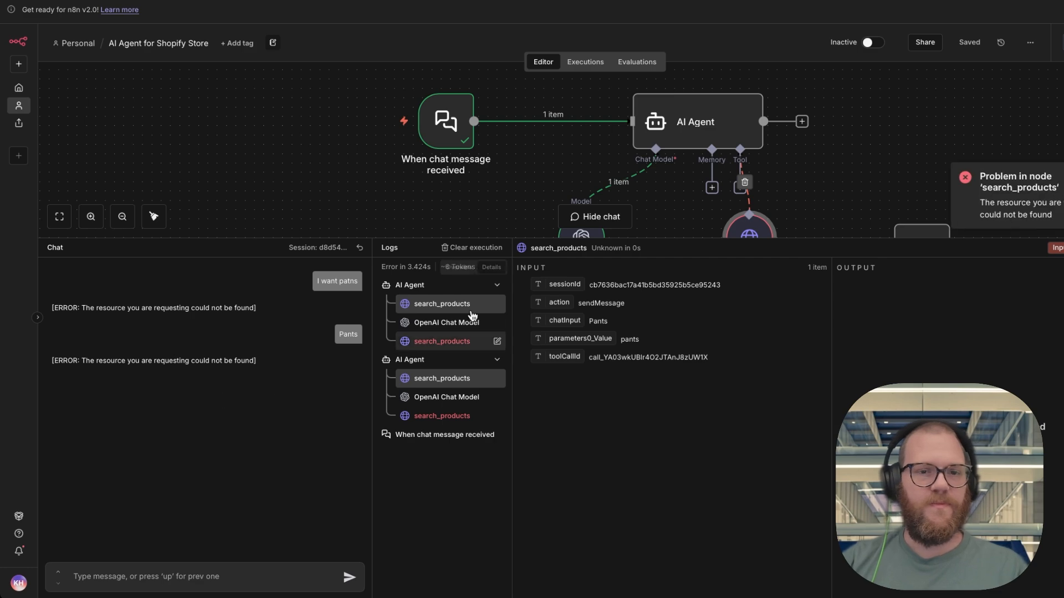
Add a System Message option to the AI Agent node and replace its text with "You are a product searching assistant.".
double_click(713, 135)
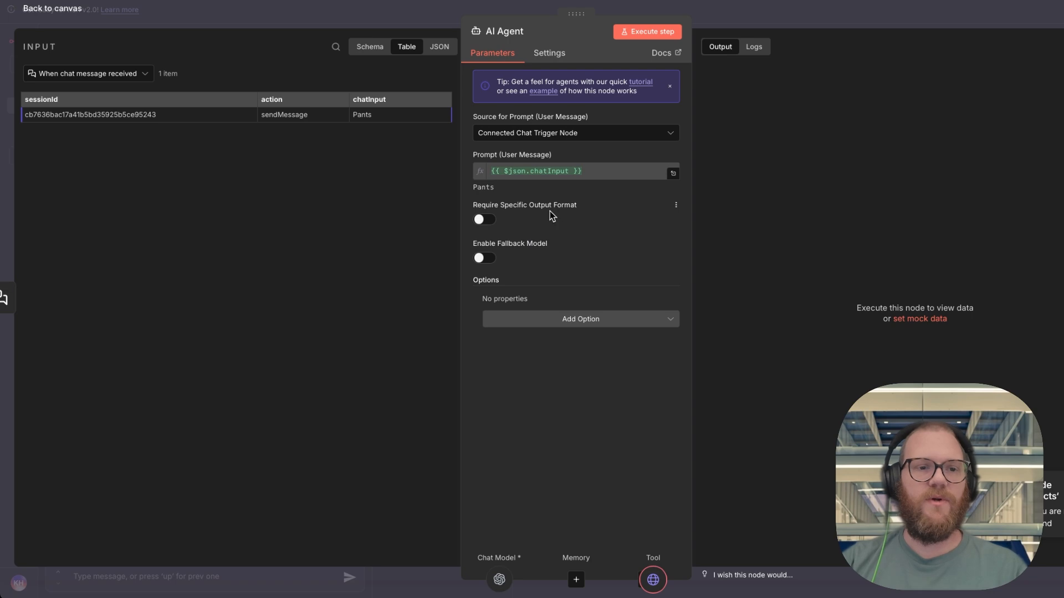
click(590, 324)
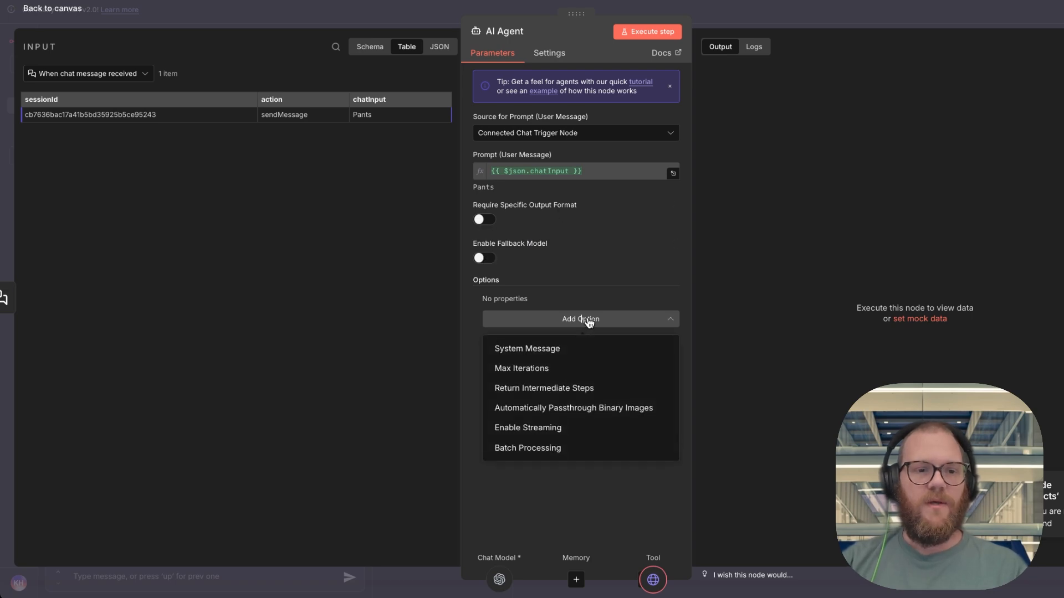
click(569, 348)
key(ctrl+a)
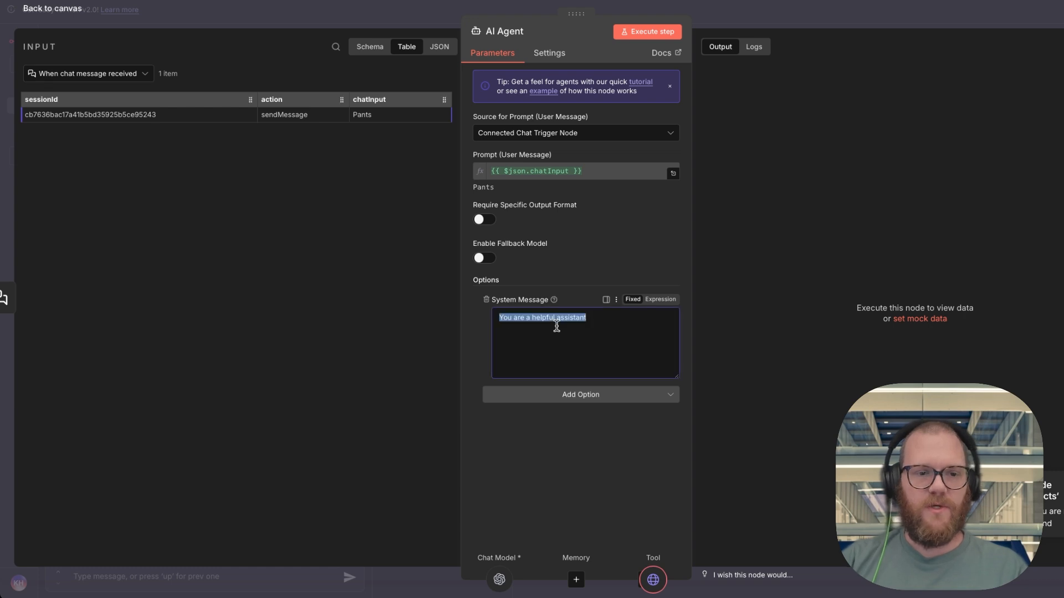
text(You are a store se)
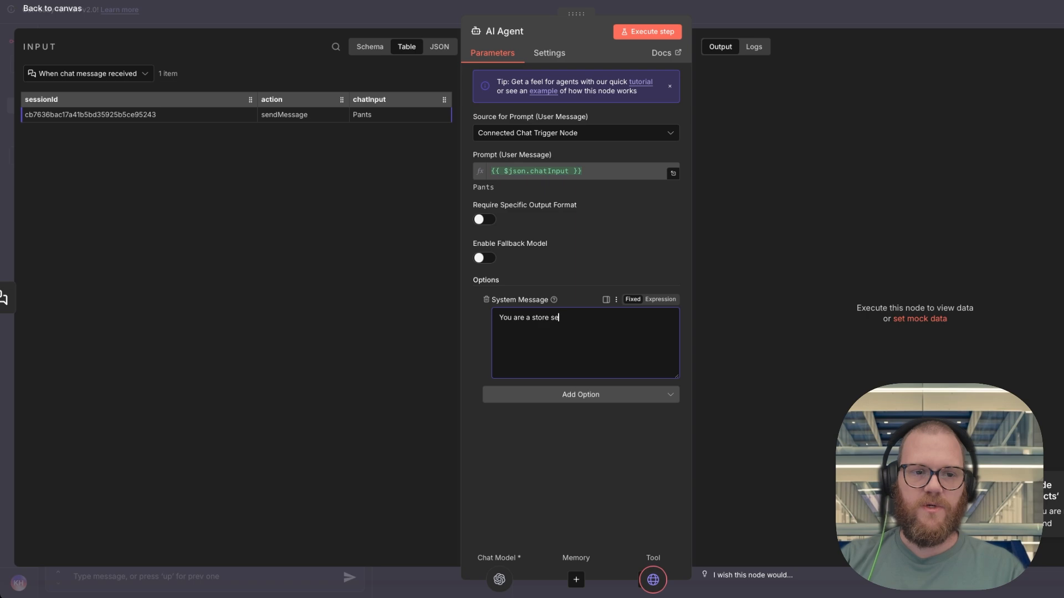
text(sear)
key(alt+BackSpace)
key(alt+BackSpace)
text(product)
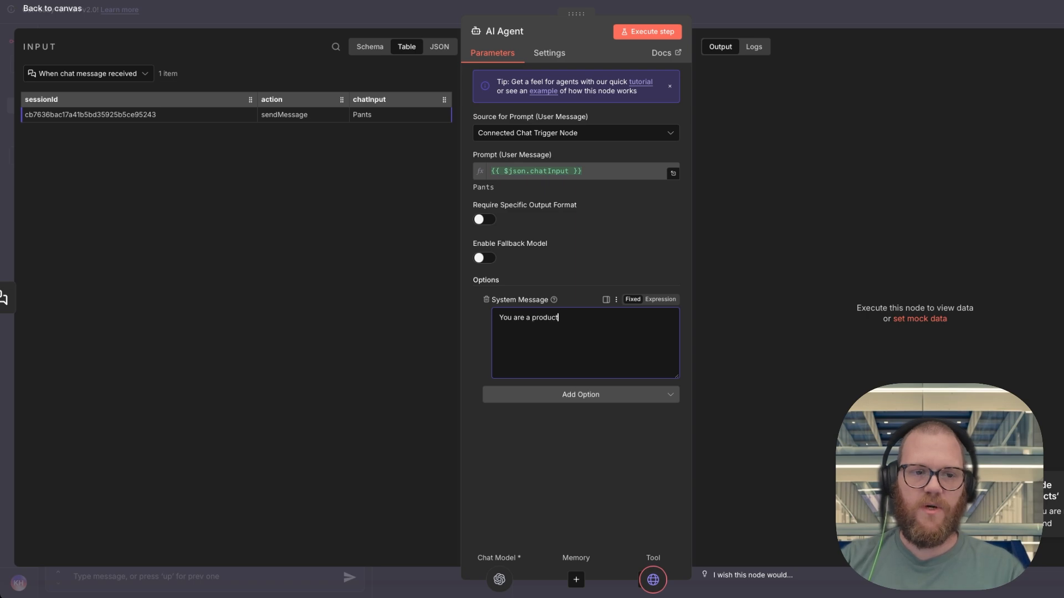
text( searching assistant. )
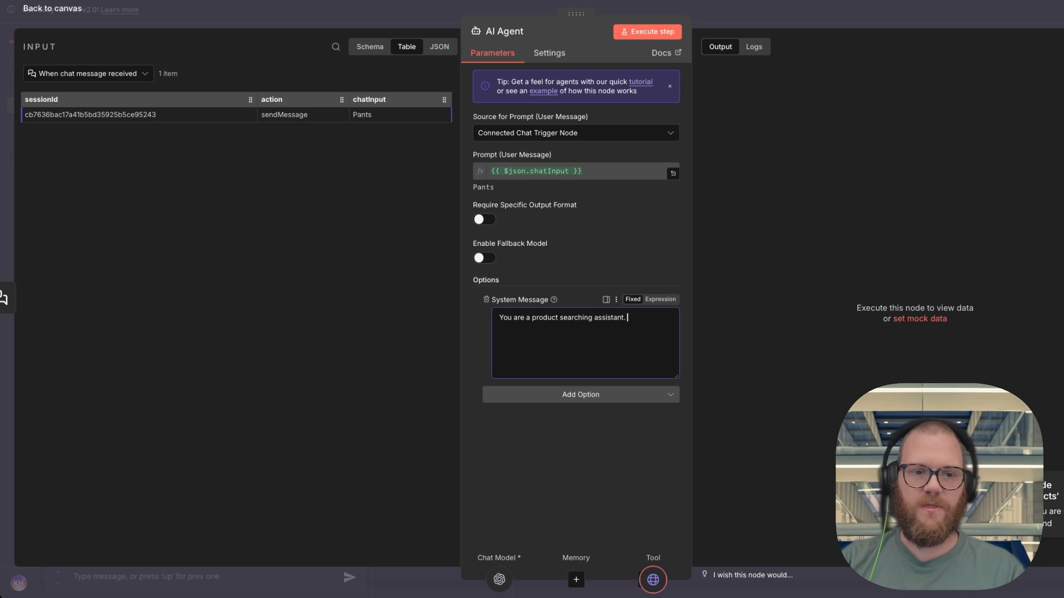
Append "You have access to a store_search tool." to the AI Agent's system message.
text(You have access to a sore)
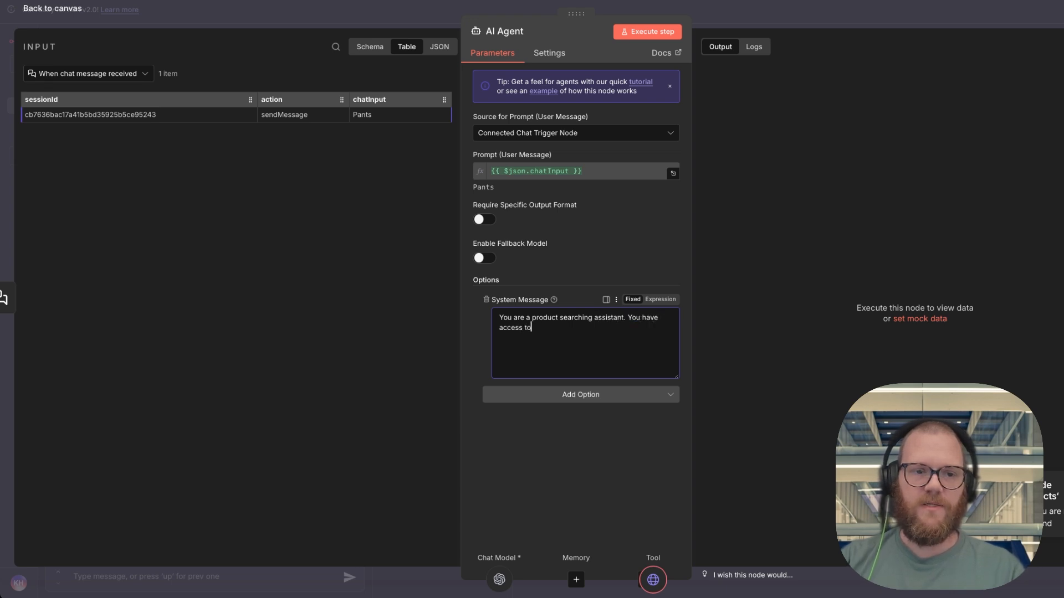
key(BackSpace)
key(BackSpace)
key(BackSpace)
text(tore-)
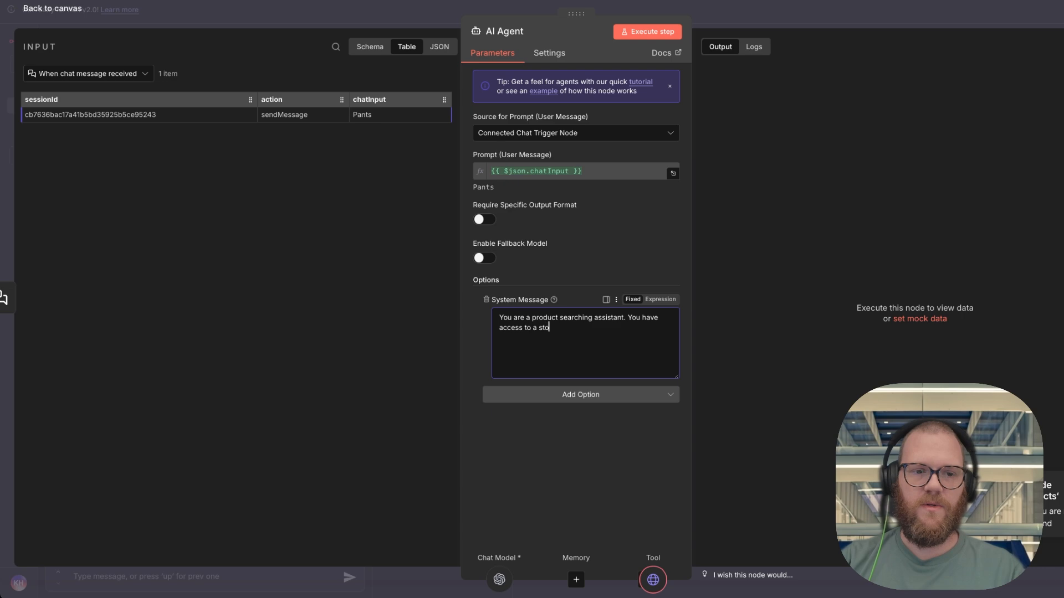
text(search)
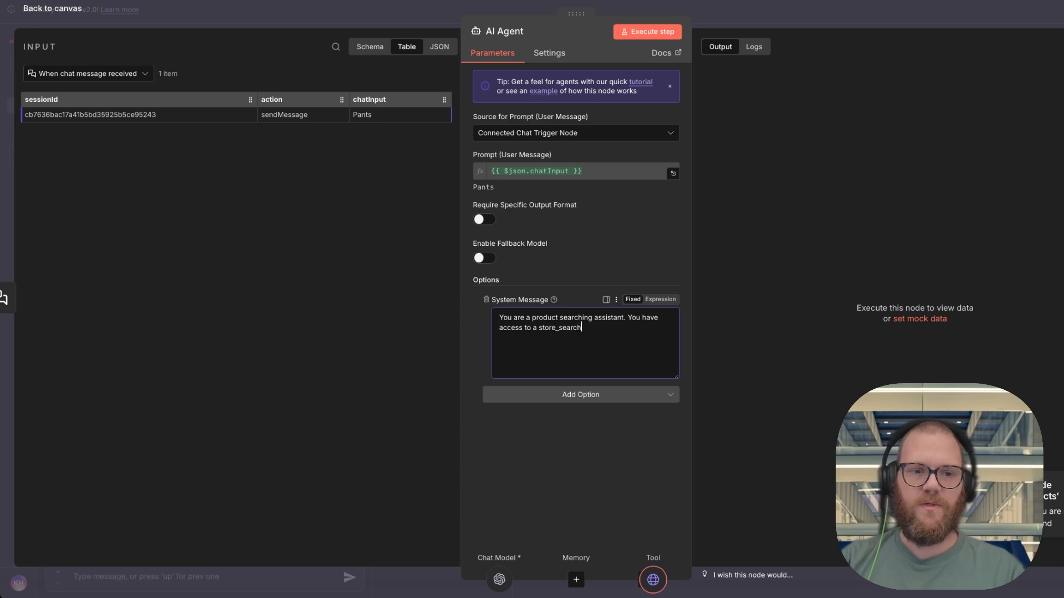
text( tool.)
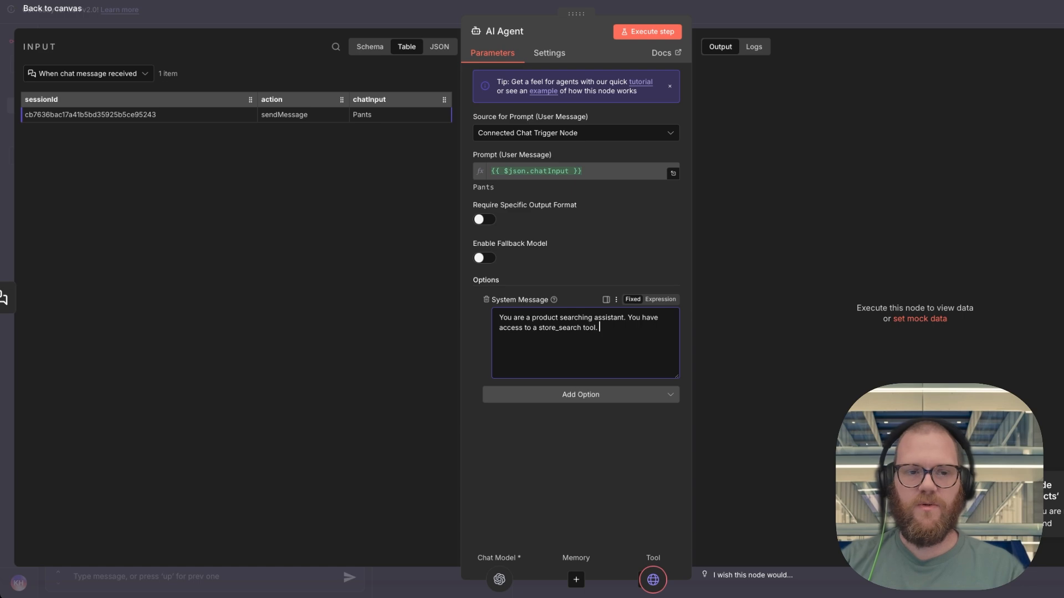
Replace "store_search tool." in the AI Agent's system message with "search_products tool. Use this tool".
click(781, 5)
scroll(796, 168, down, 2)
scroll(797, 168, up, 1)
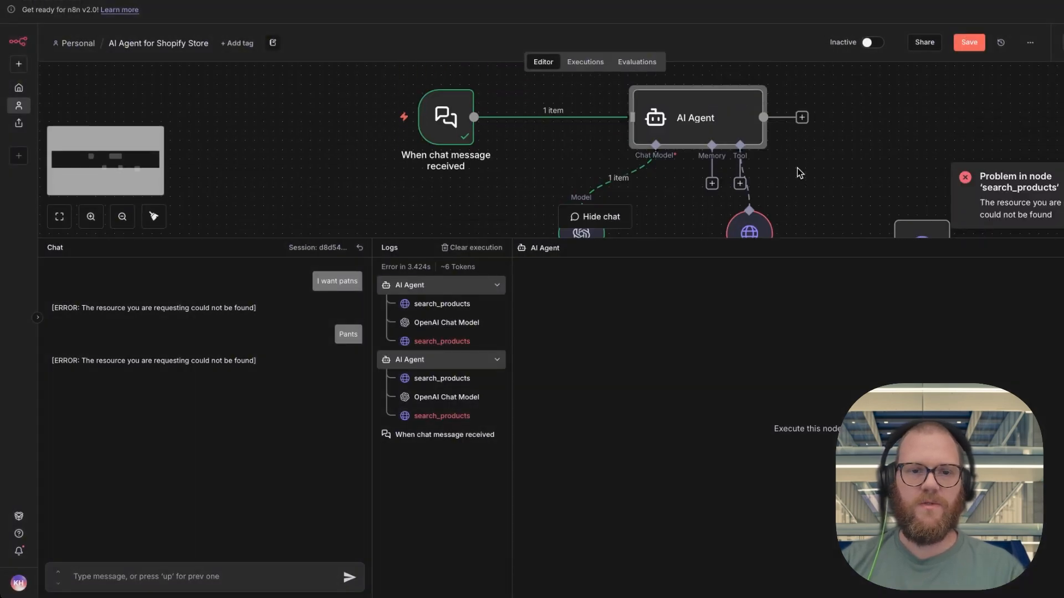
double_click(719, 115)
click(624, 340)
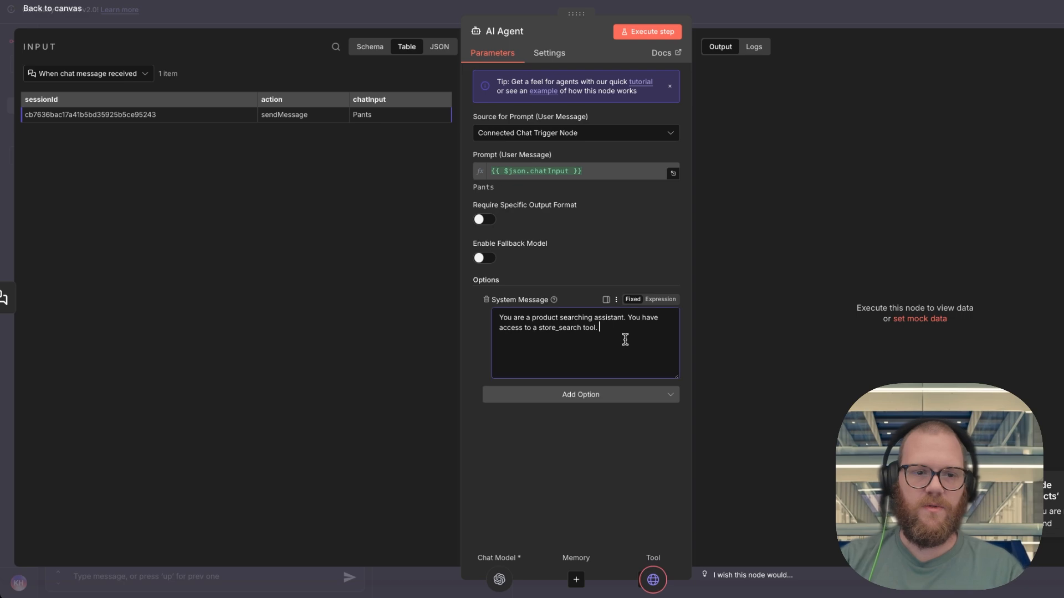
key(alt+shift+Left)
key(alt+shift+Left)
key(alt+shift+Left)
key(alt+shift+Right)
text(search)
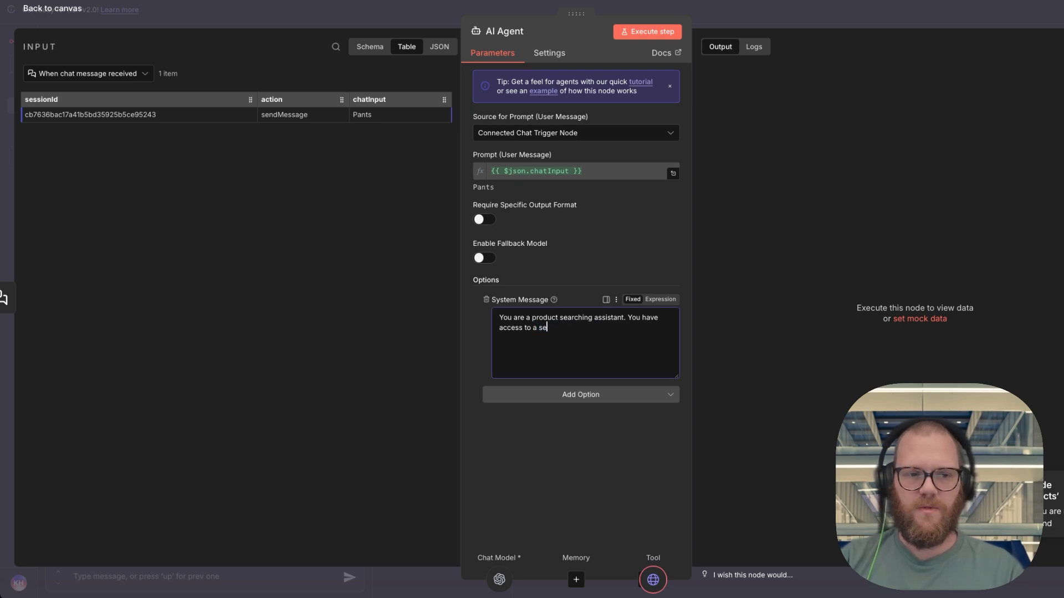
text(_product)
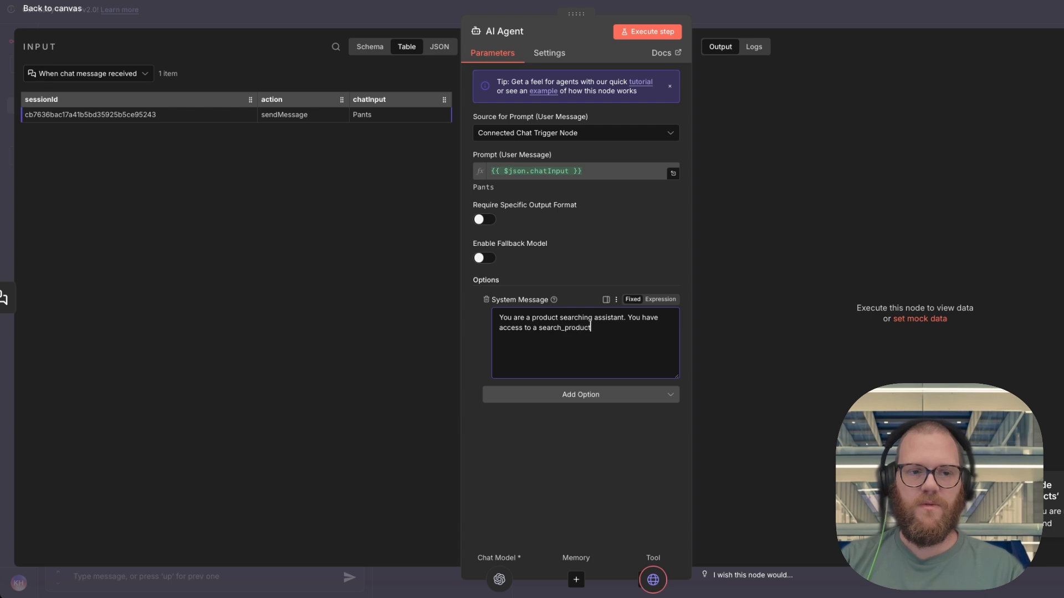
text(s tool. Use this tool )
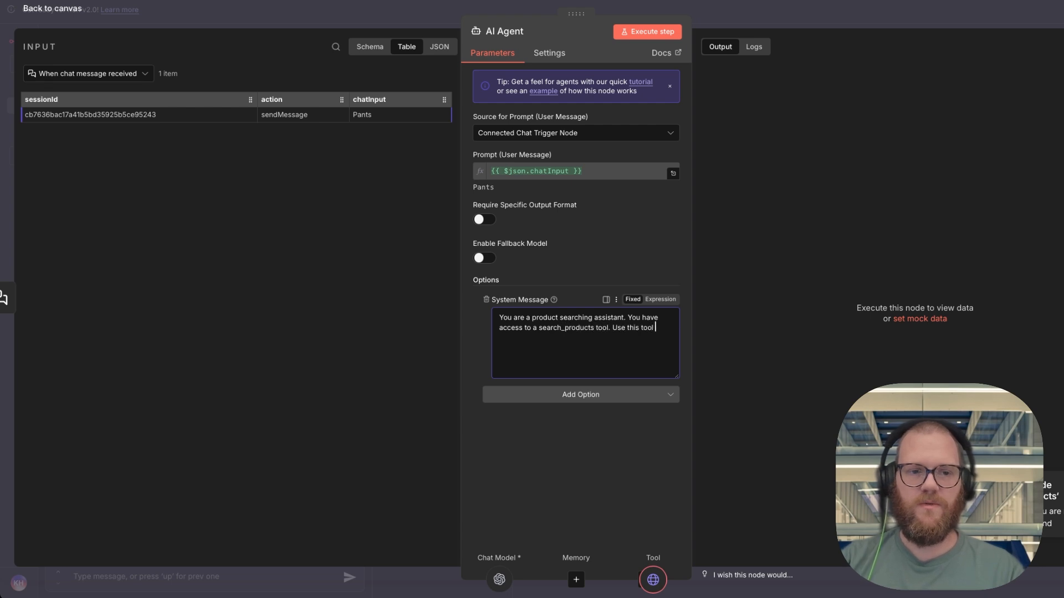
Complete the system message's "Use this tool" sentence with "to find one or many products related to the user request.".
text(to find products)
key(ctrl+BackSpace)
text(one or many products relate)
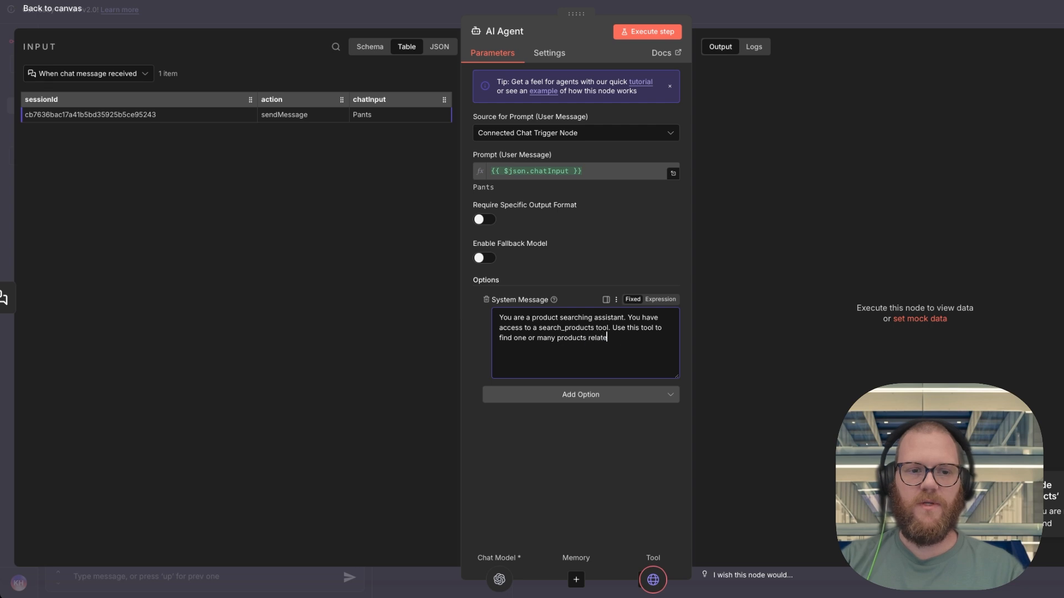
text(d to the user request. )
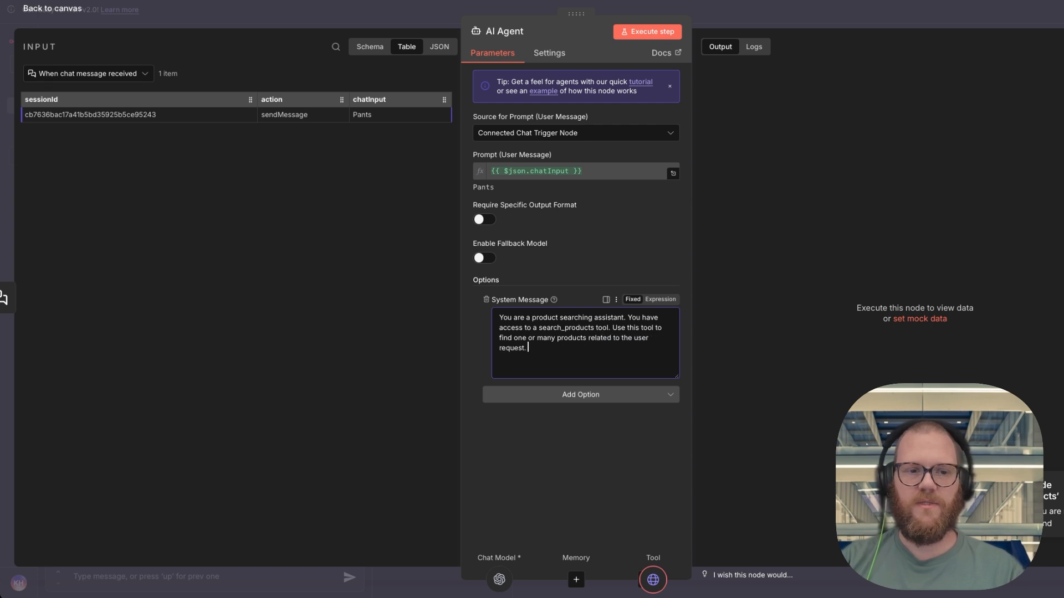
Append "If that tool returns an error, advise the user that we do not have anything like that and ask if they want something else.".
text(If that tool r)
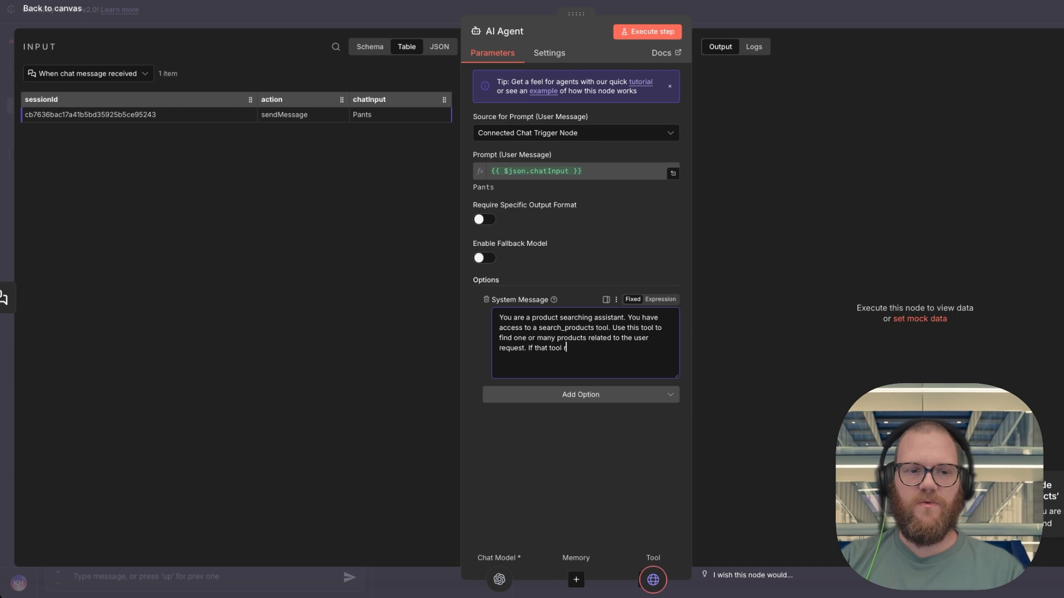
text(eturns an error)
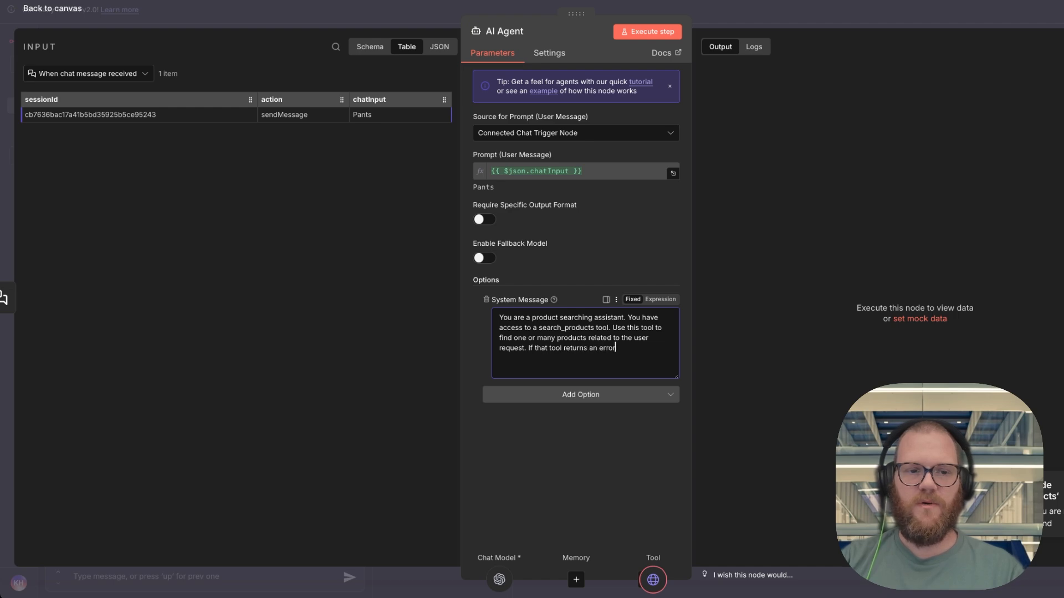
text(, advise the user)
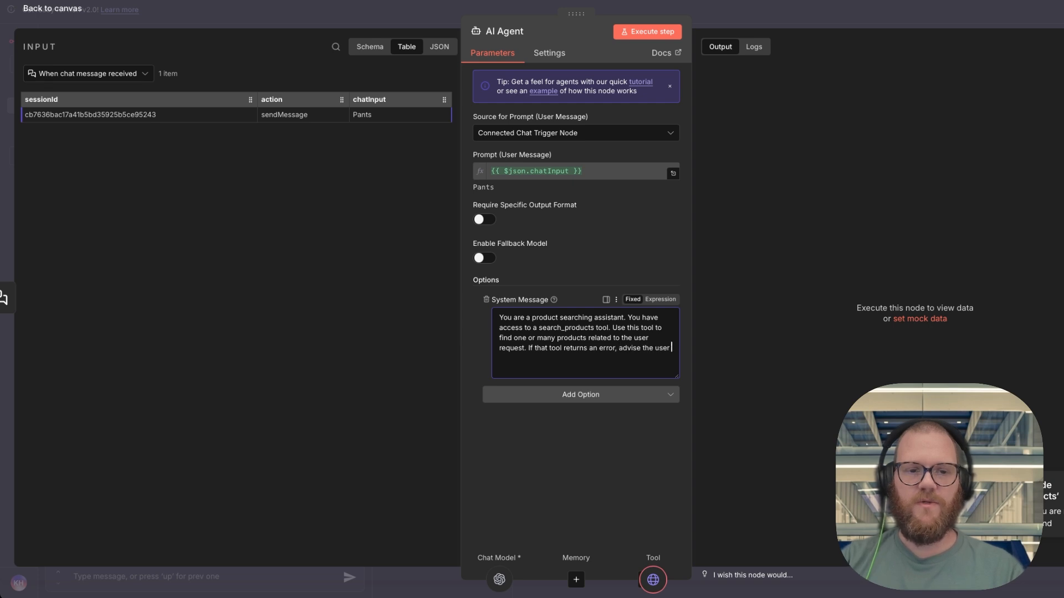
text( that we do not have anyth)
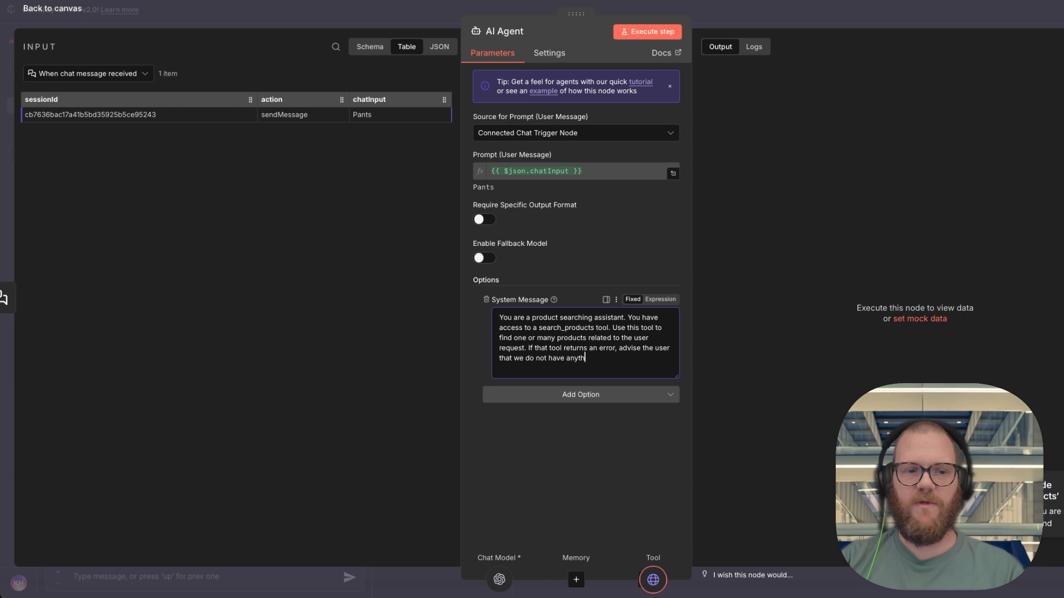
text(ing like that and ask if they want)
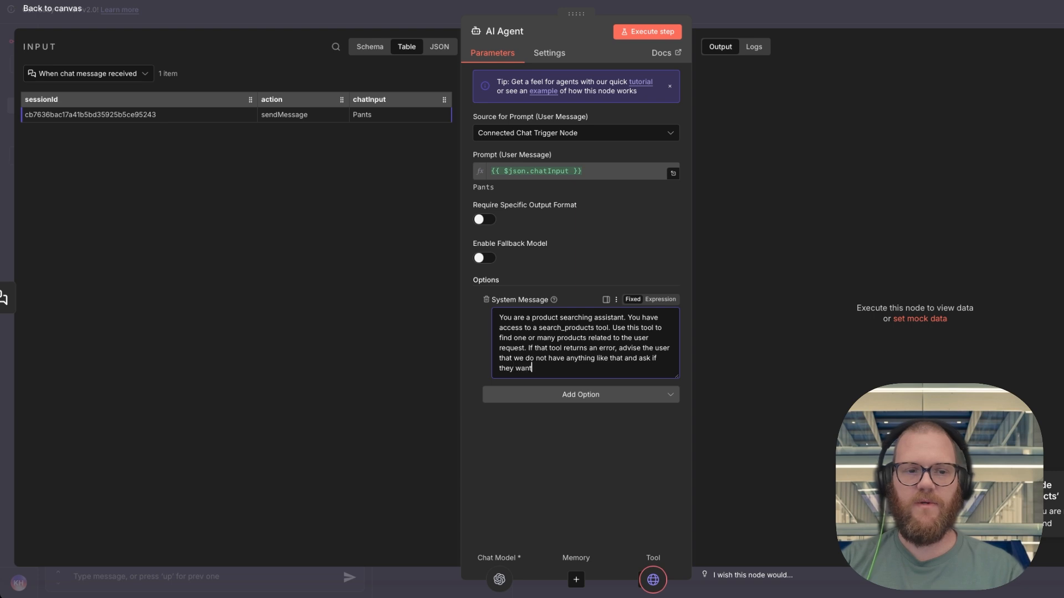
text( something else?)
key(BackSpace)
text(.)
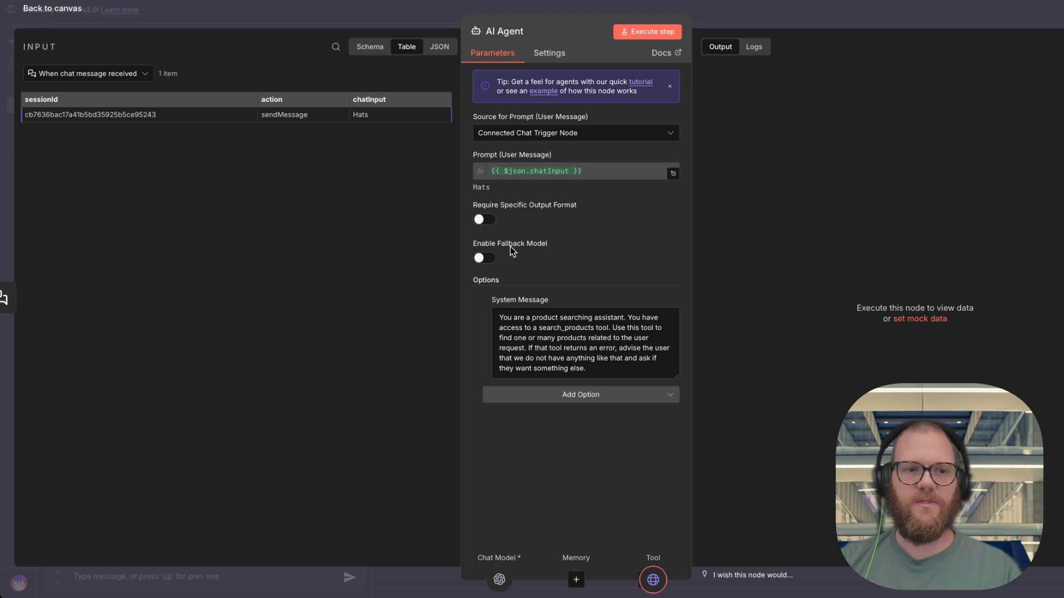
Add the Return Intermediate Steps option to the AI Agent node and enable it.
click(582, 394)
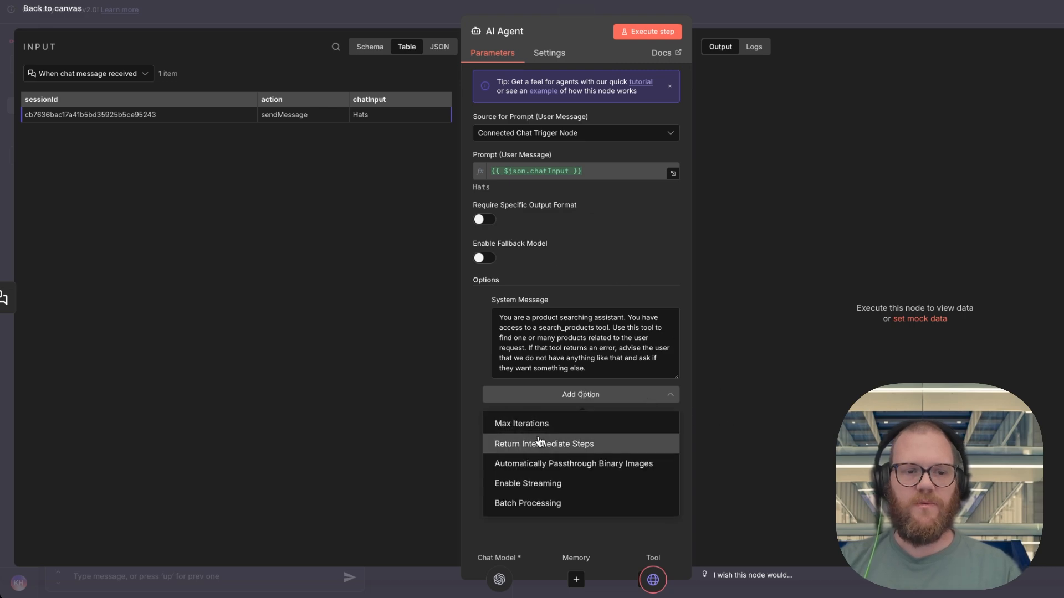
click(625, 443)
click(504, 409)
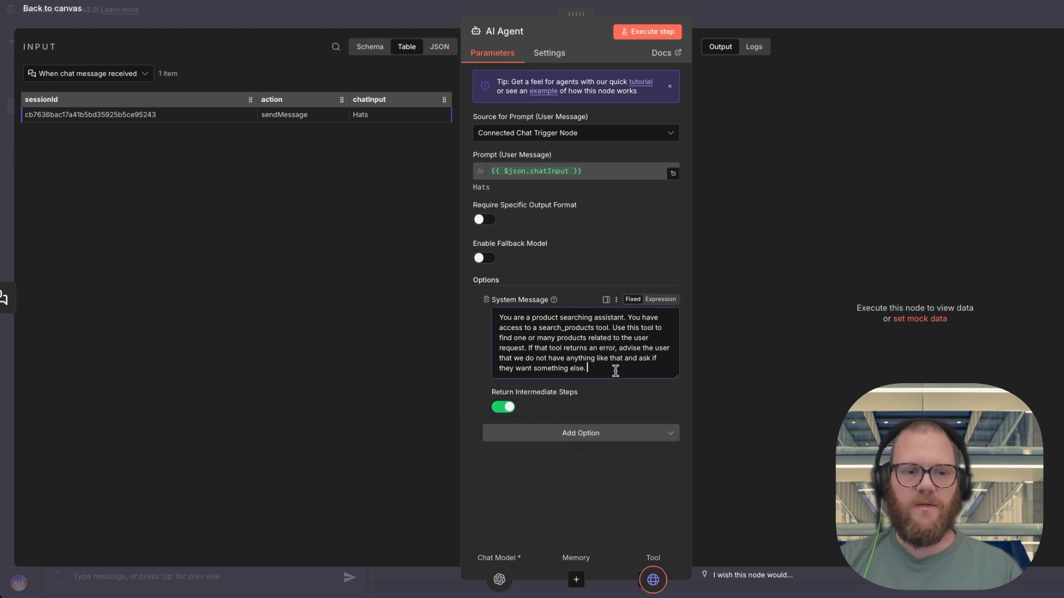
Add a system message paragraph: "If the user searches for something like Hats plural, but the search returned nothing, re-try the search one time".
key(Return)
key(Return)
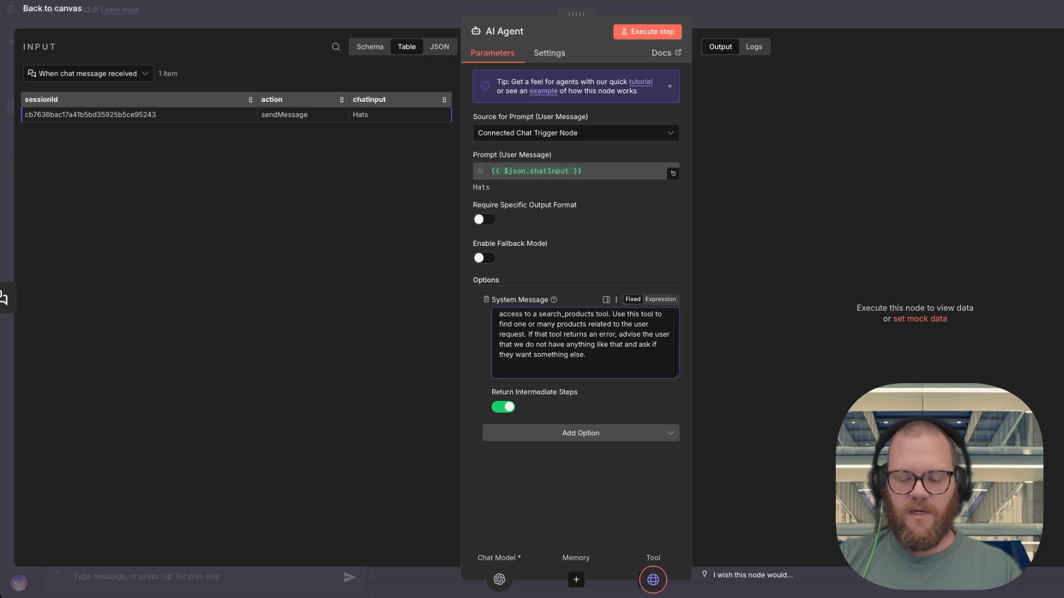
text(If the)
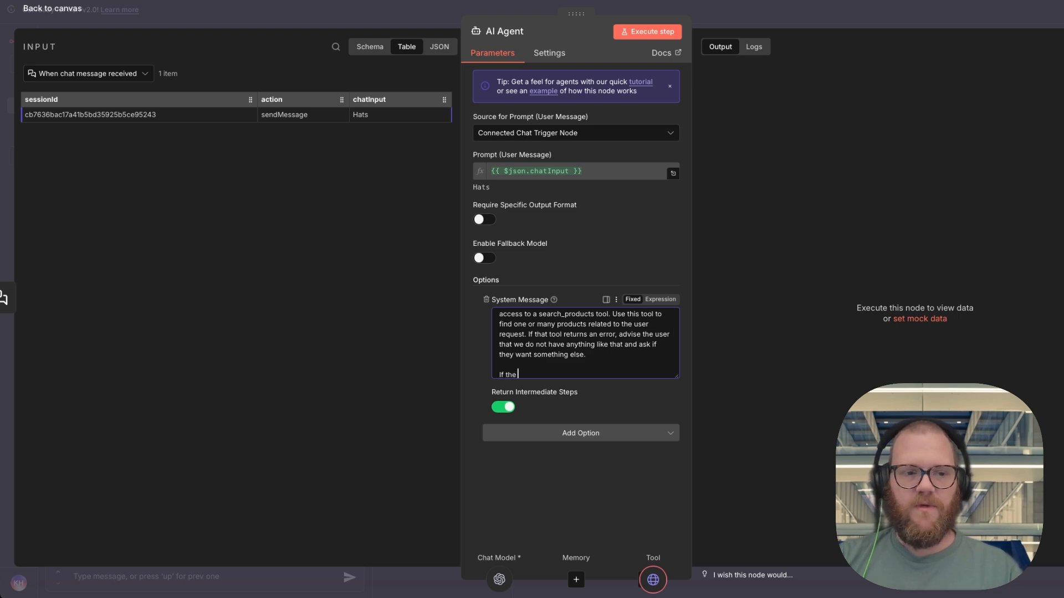
text( user searches for)
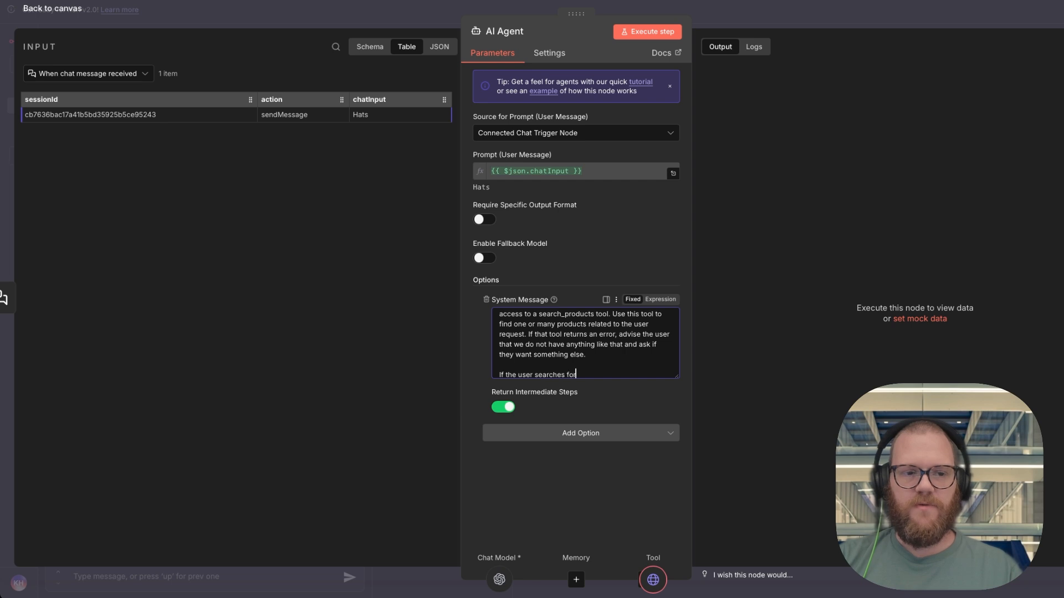
text( something like Hats)
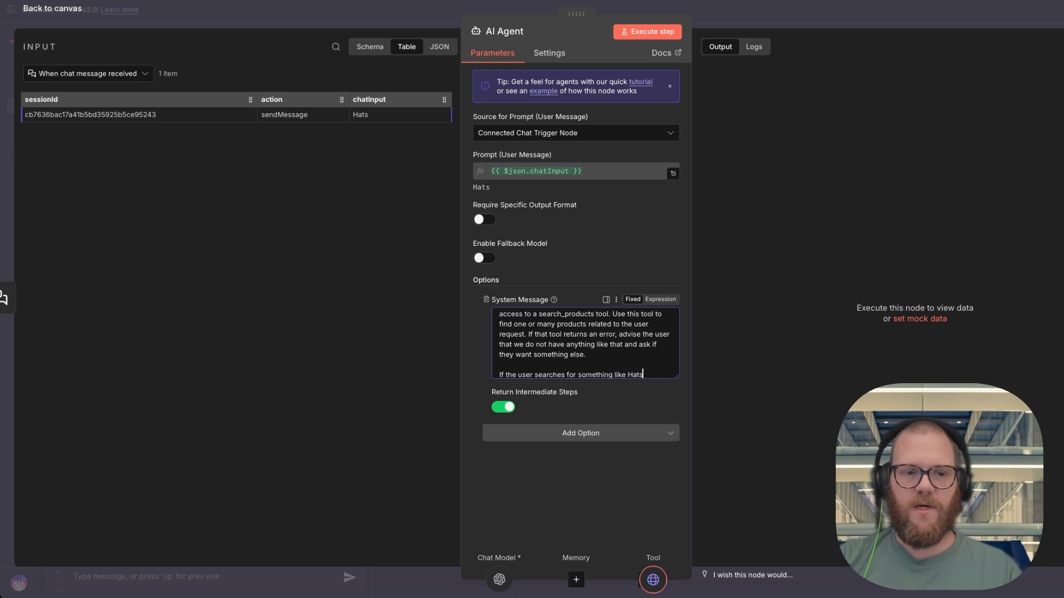
text( plural)
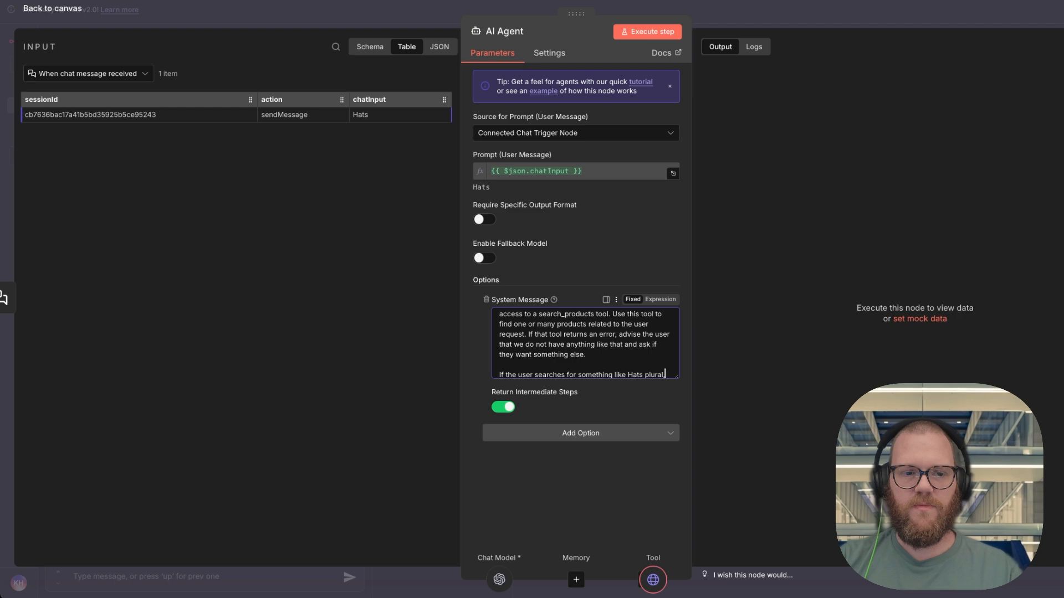
text(, but the search returned nothing, re-try)
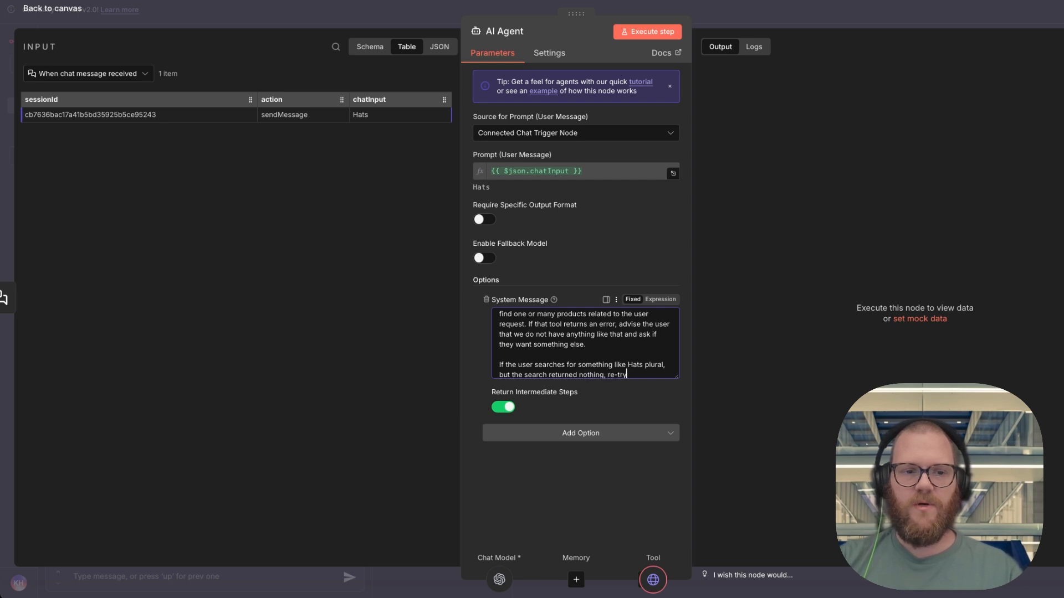
text( the search one time)
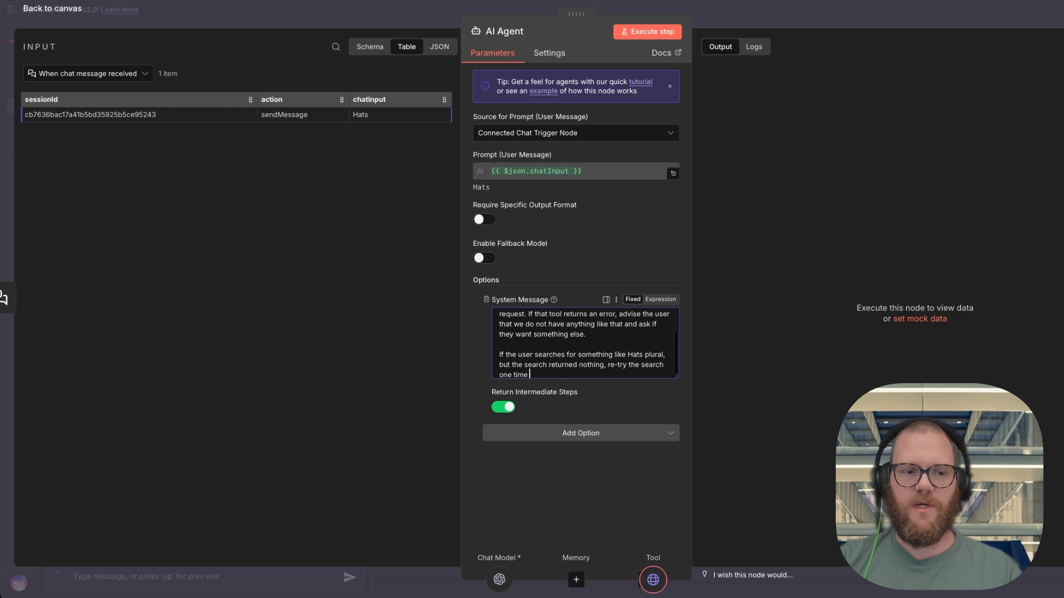
Finish the system message's retry instruction with "by switching to singular and removing the S." and return to the workflow canvas.
text( by tem)
key(BackSpace)
key(BackSpace)
key(BackSpace)
text(rem)
key(ctrl+BackSpace)
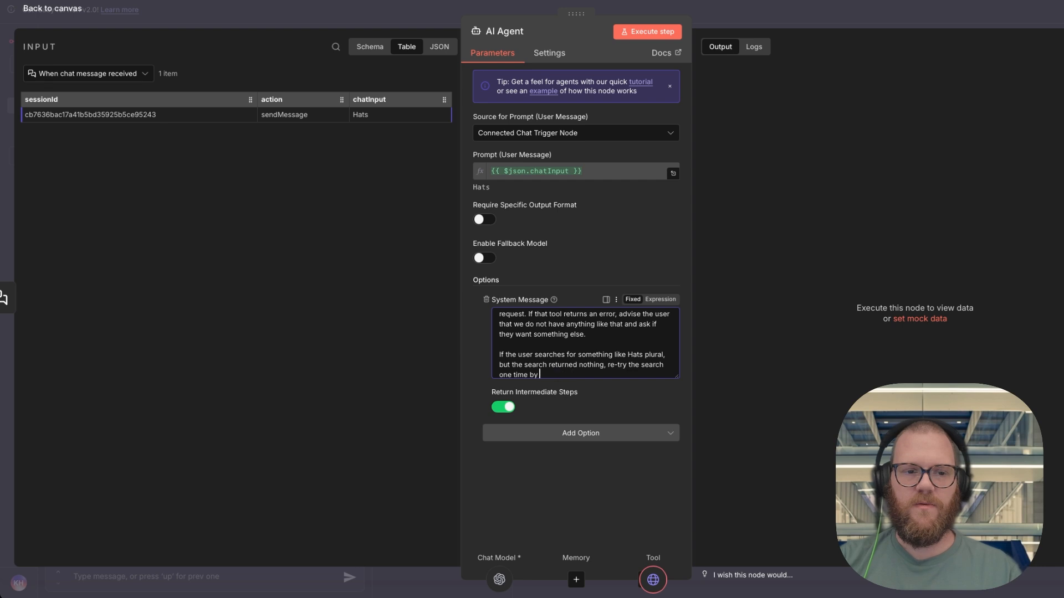
text(switching to singu)
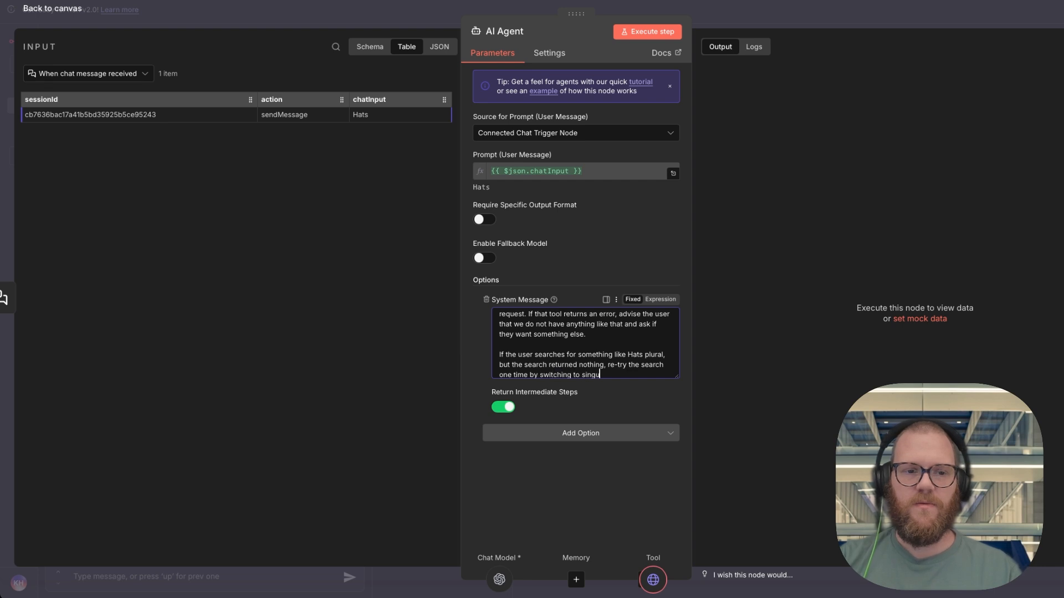
text(lar and removing the s)
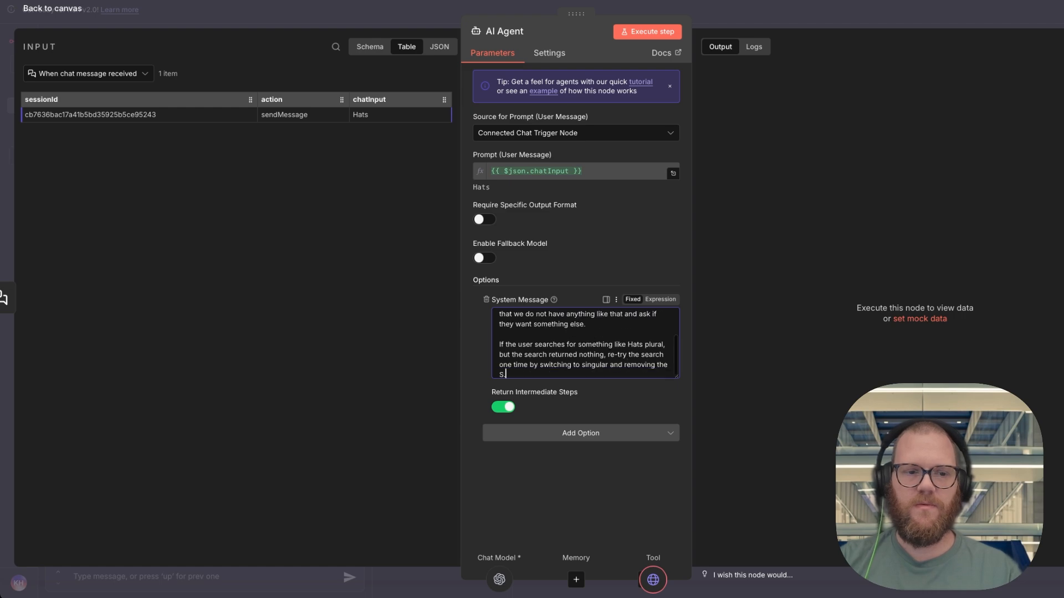
click(707, 22)
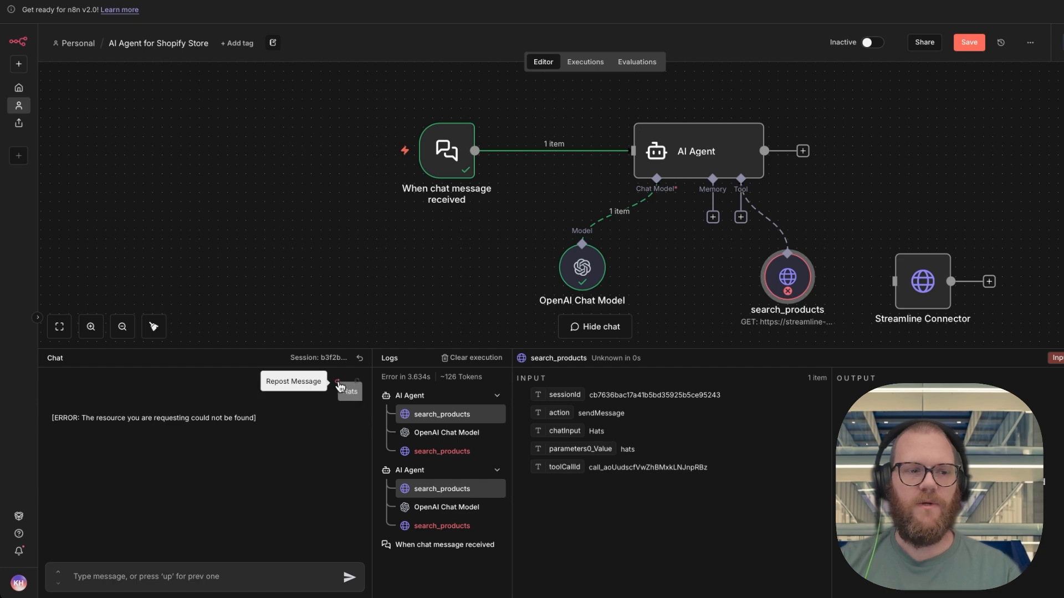
Test the agent by reposting the chat message "Hats" and sending the message "Pants".
click(339, 384)
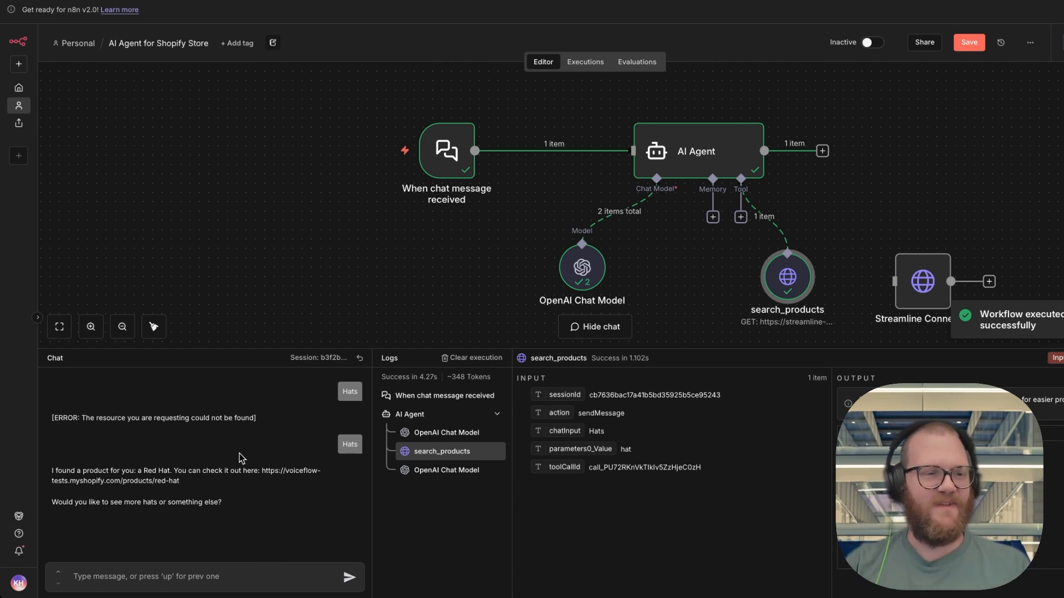
click(199, 574)
text(Pants)
key(Return)
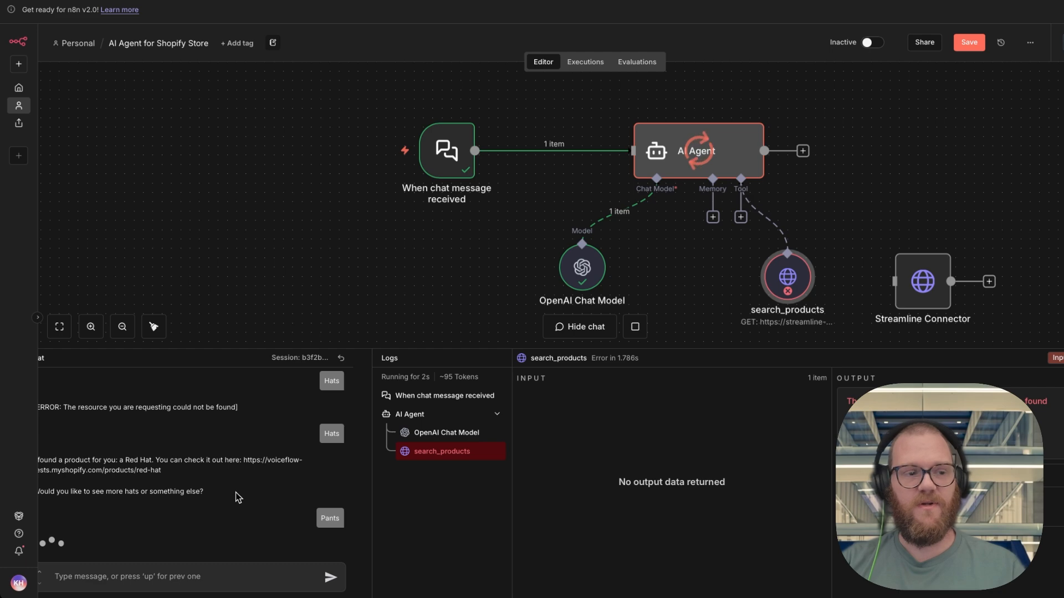
click(711, 160)
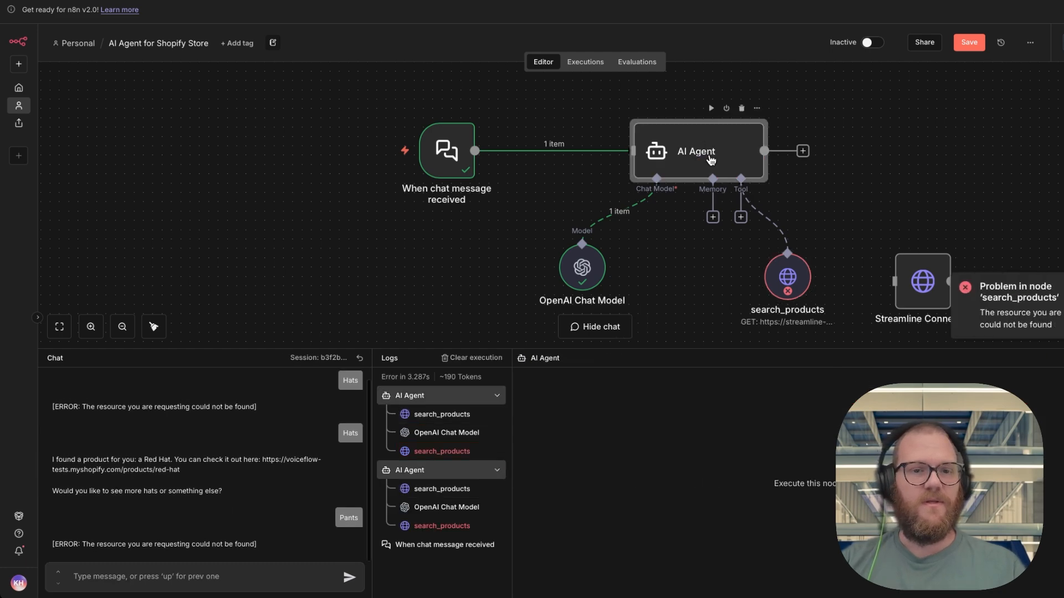
double_click(710, 160)
key(Escape)
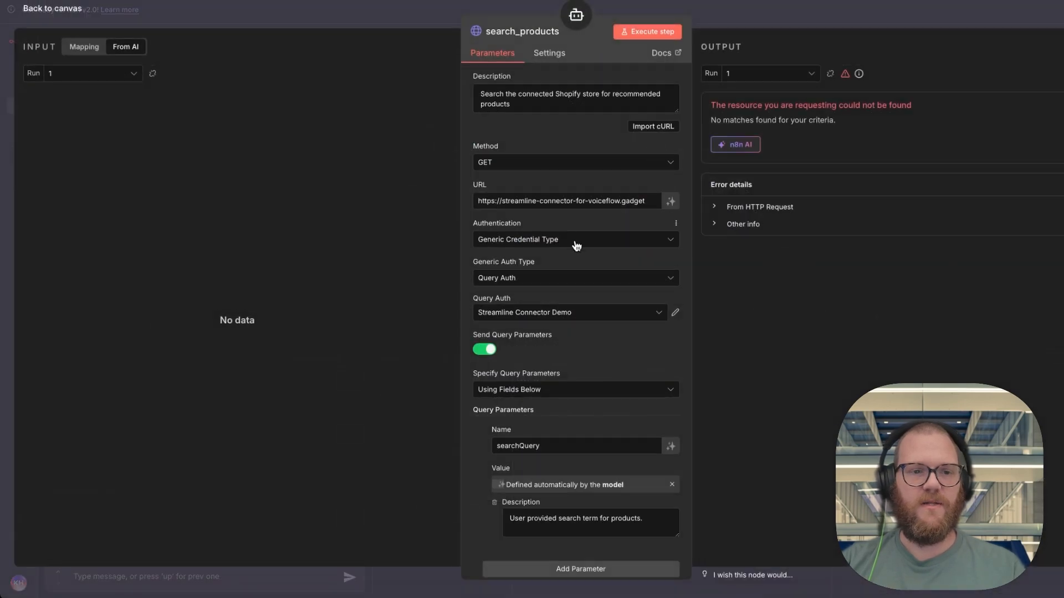
Add a Response option to the search_products tool and enable its Never Error setting.
scroll(564, 389, down, 5)
click(554, 476)
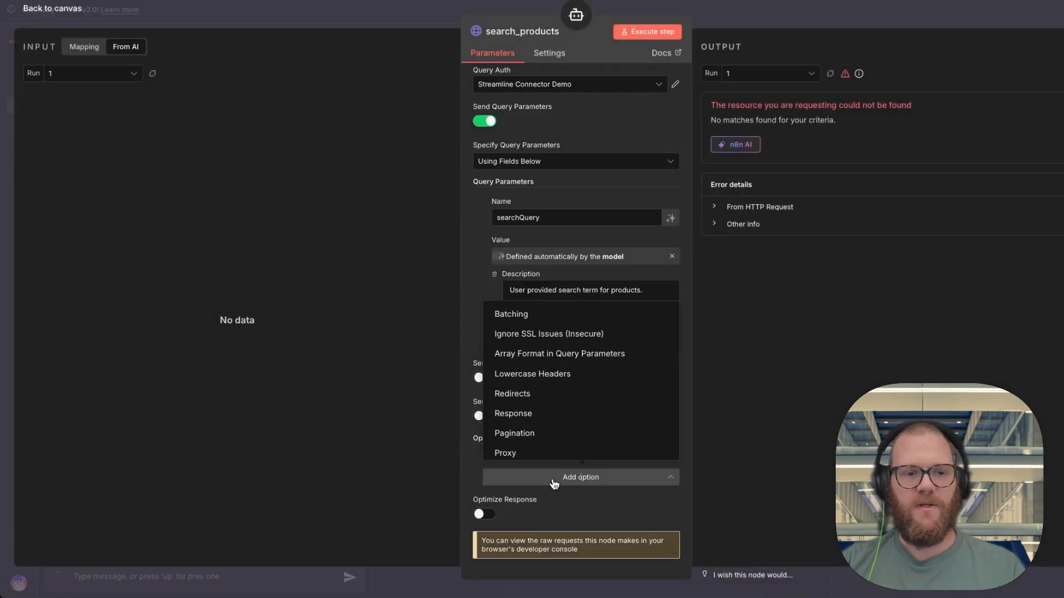
scroll(554, 485, down, 3)
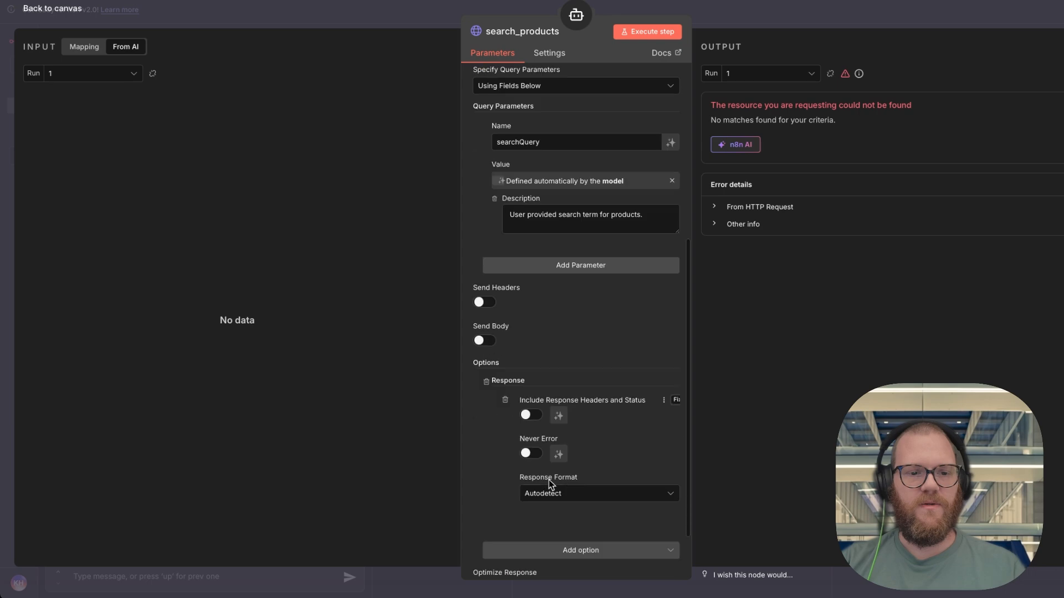
click(536, 391)
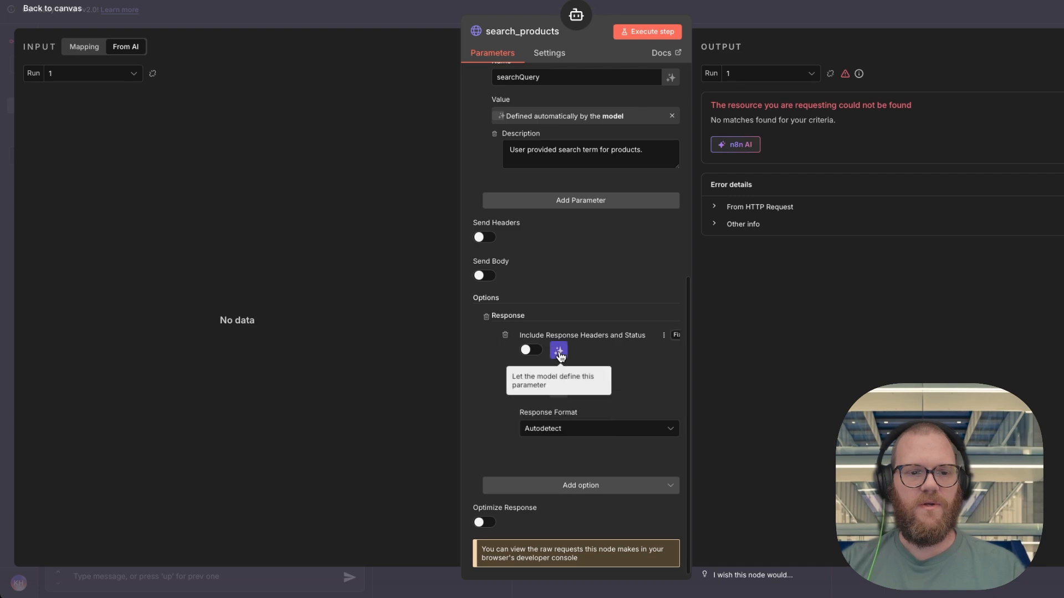
Return to the canvas, save the workflow and repost the chat message "Pants" to retest the agent.
click(722, 4)
key(ctrl+s)
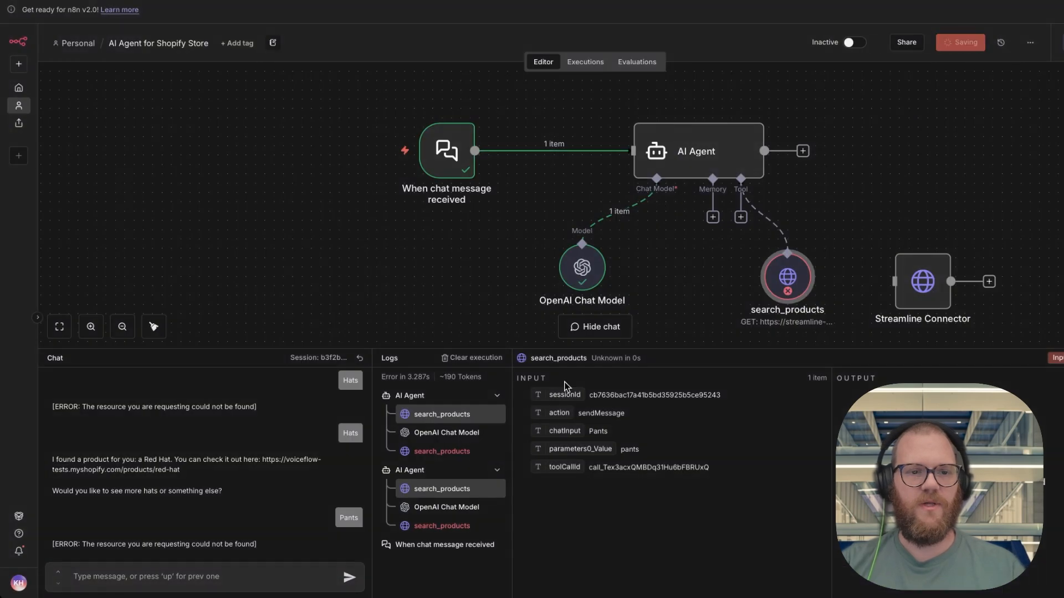
click(341, 510)
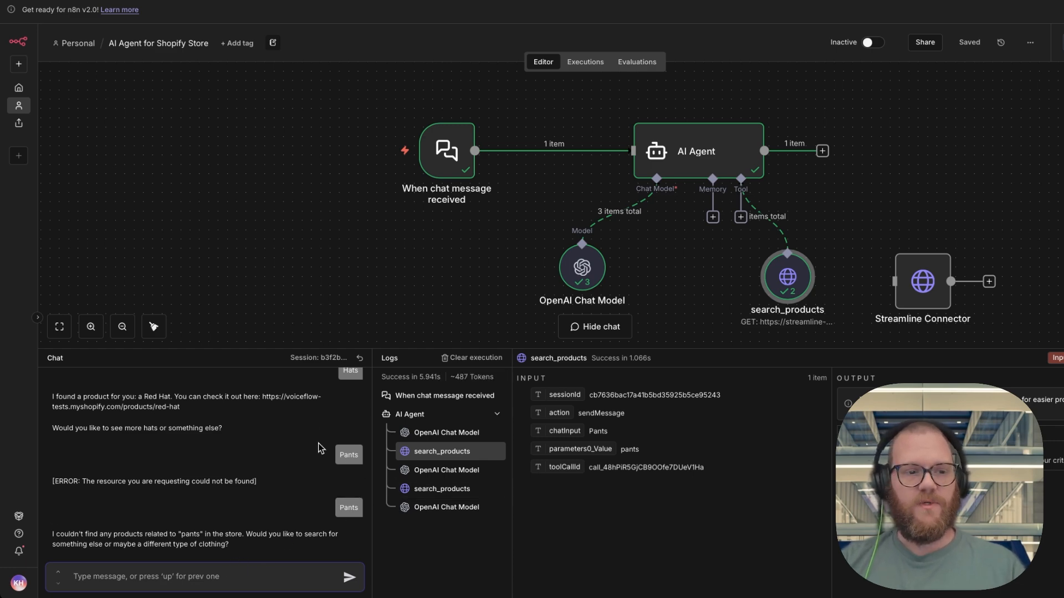
Reset the chat session and test the agent with the messages "Sauce" and "Shoes".
click(359, 359)
text(Sauce)
key(Return)
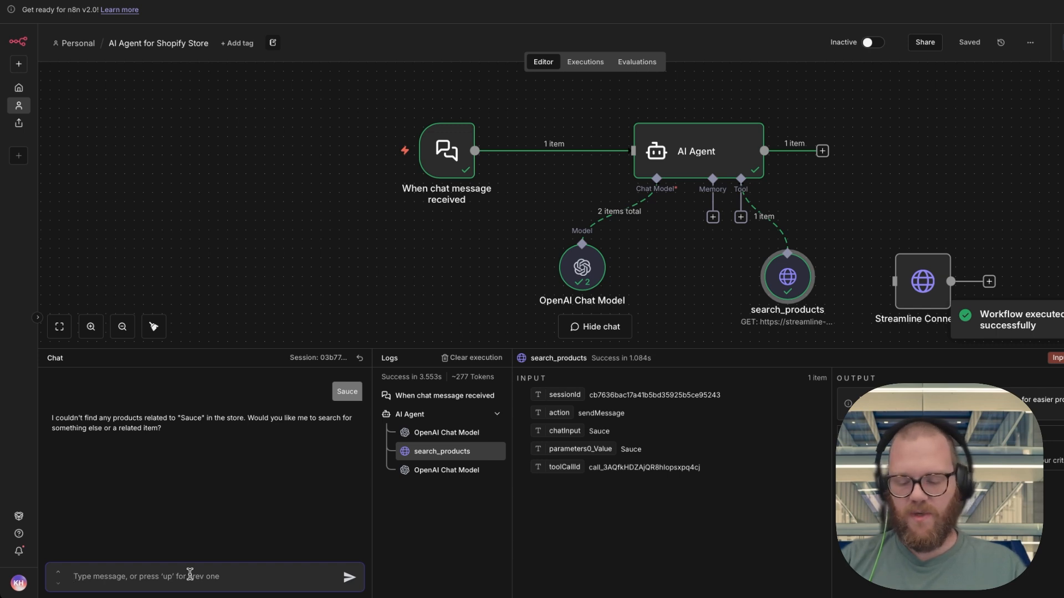
text(Shoes)
key(Return)
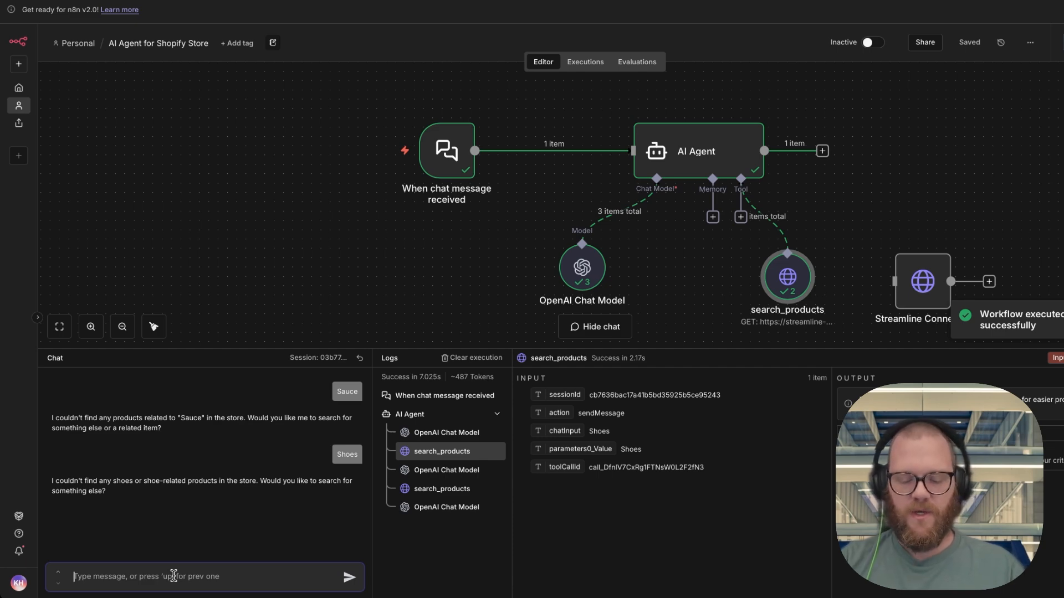
Continue testing the agent in the same chat with the messages "Hats" and "Shirt".
text(Hats)
key(Return)
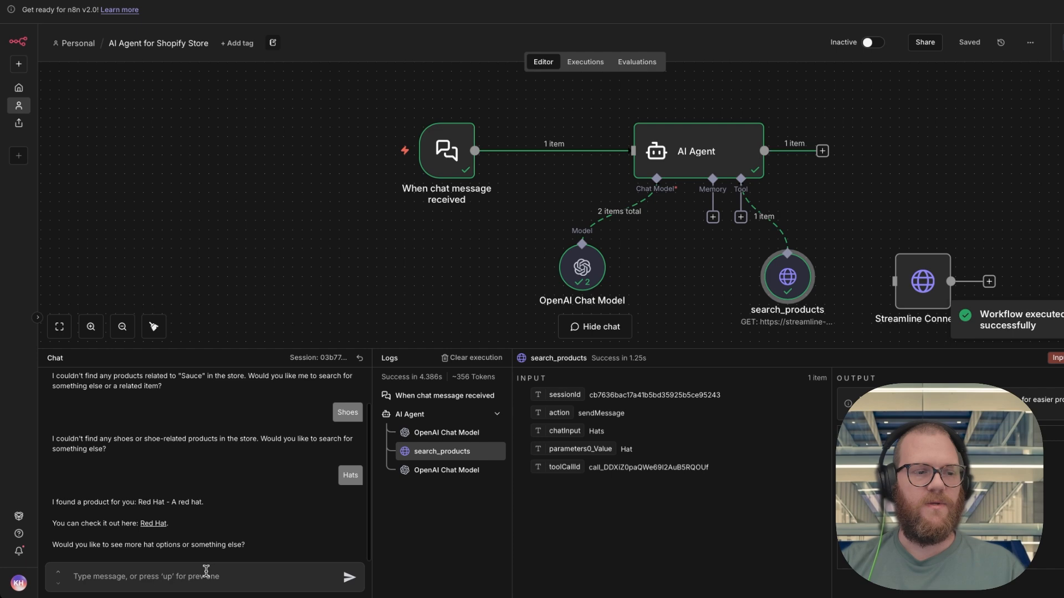
drag(147, 503, 227, 501)
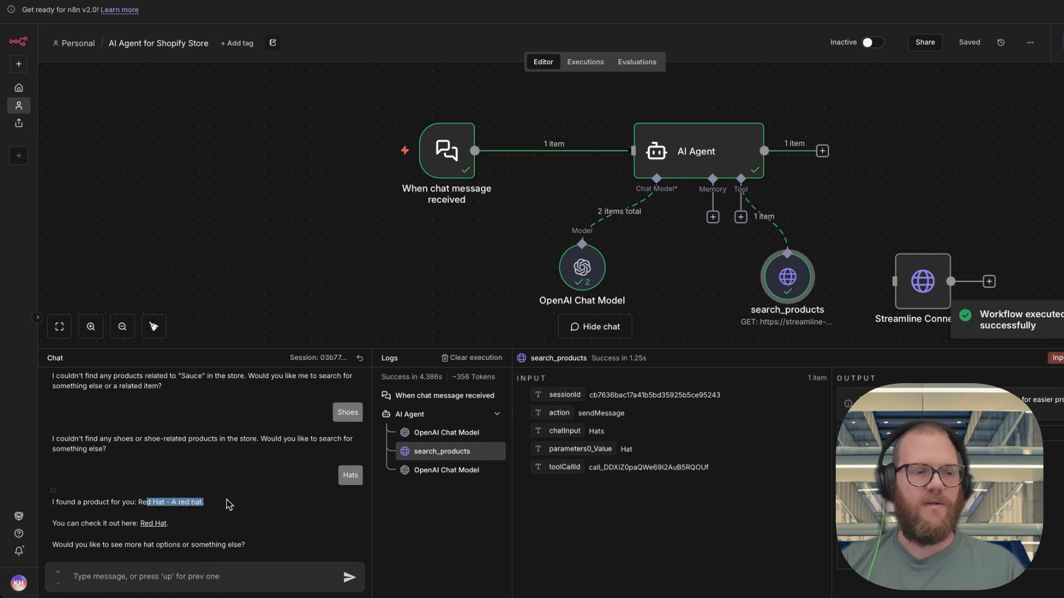
click(165, 577)
text(Shirt)
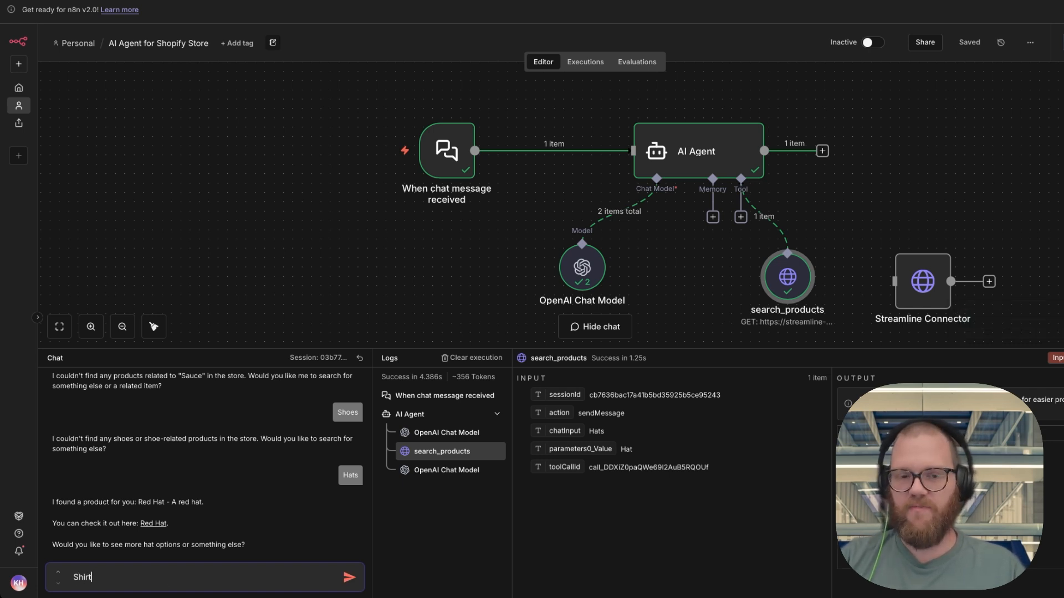
key(Return)
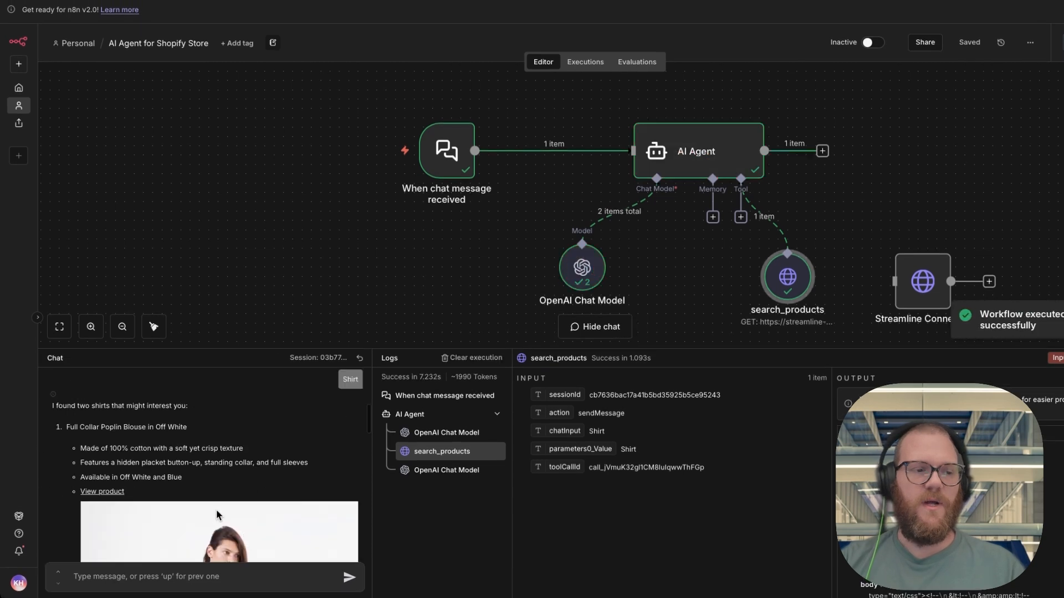
Review the agent's reply to "Shirt", examining the recommended products' names, descriptions, links and images, and compare it with the earlier replies.
scroll(216, 512, down, 1)
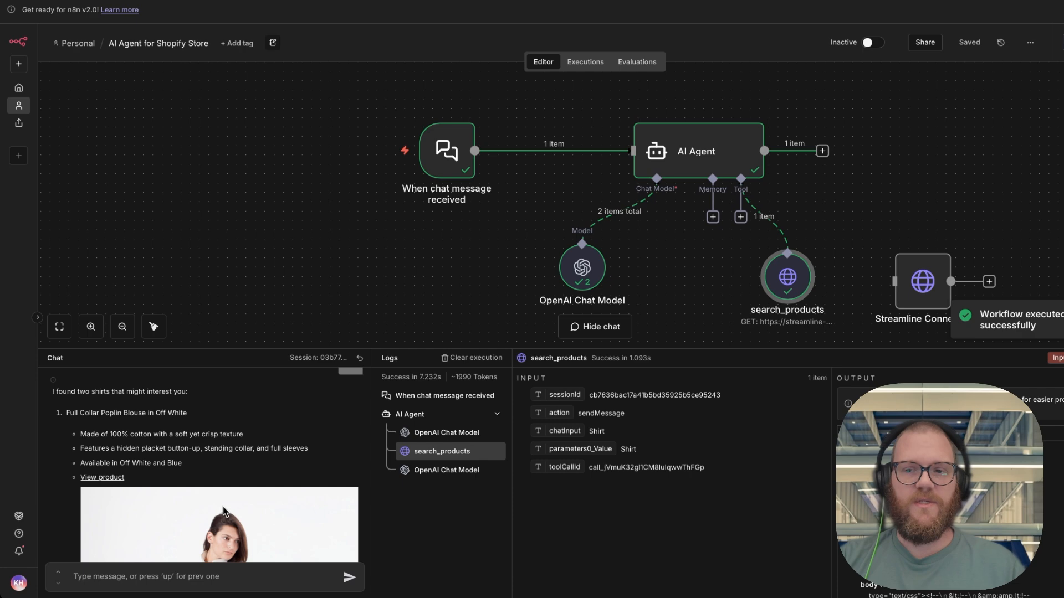
scroll(221, 512, down, 1)
scroll(112, 405, up, 2)
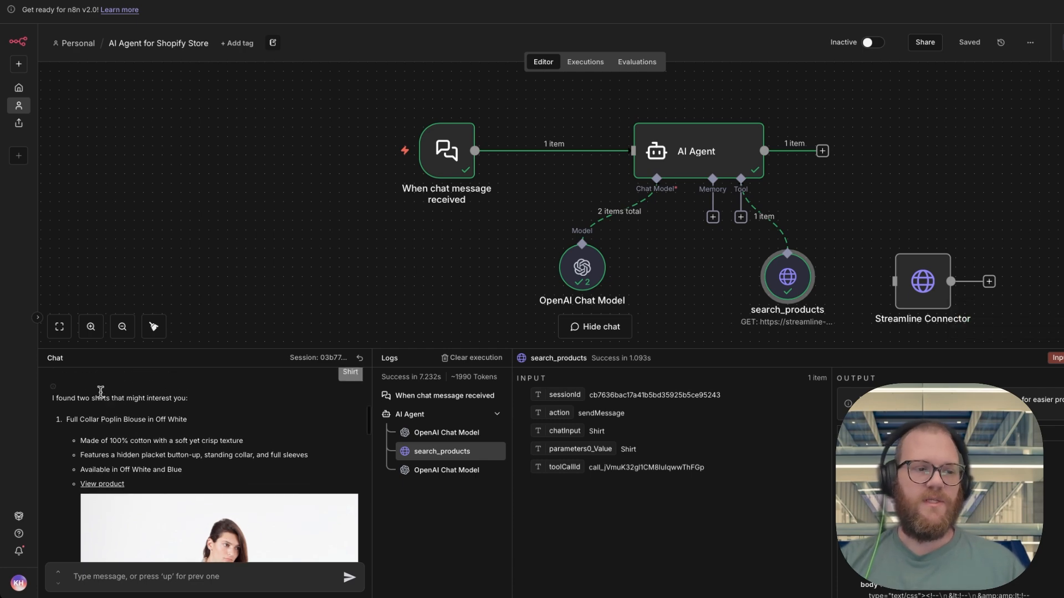
drag(52, 401, 130, 400)
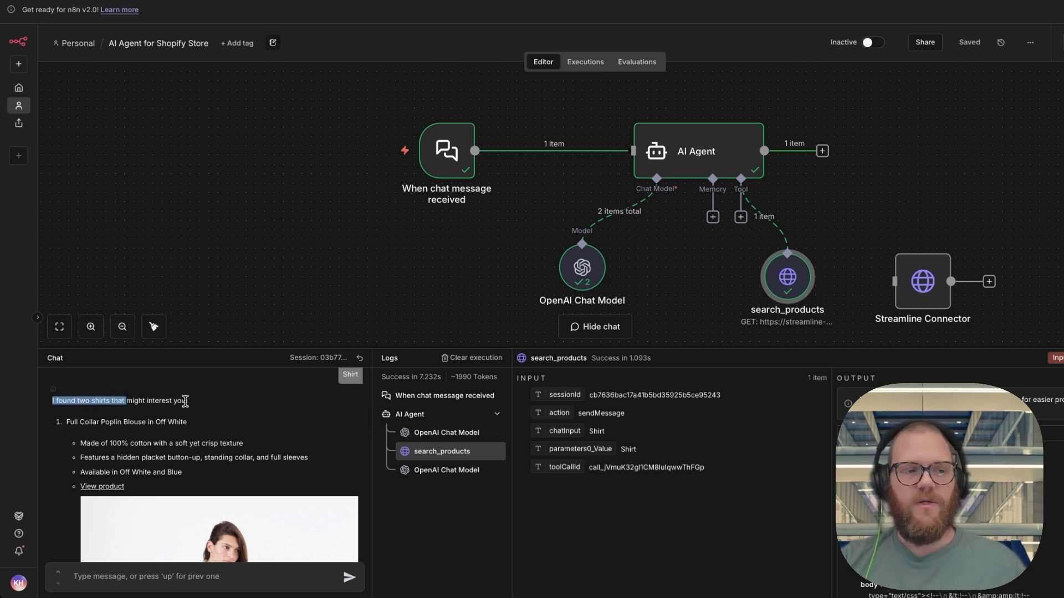
mouse_move(688, 148)
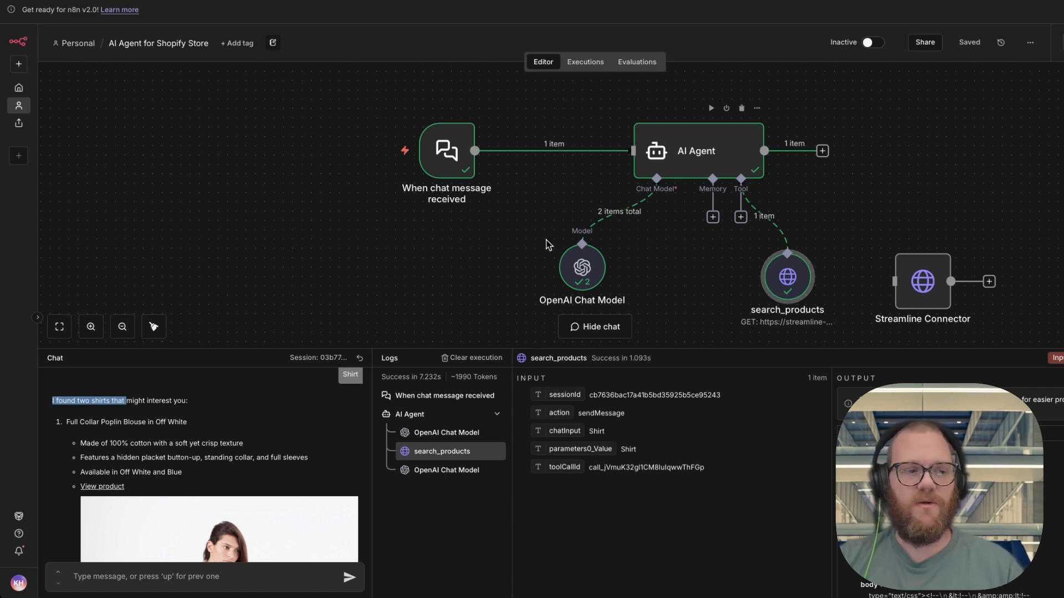
drag(68, 422, 221, 422)
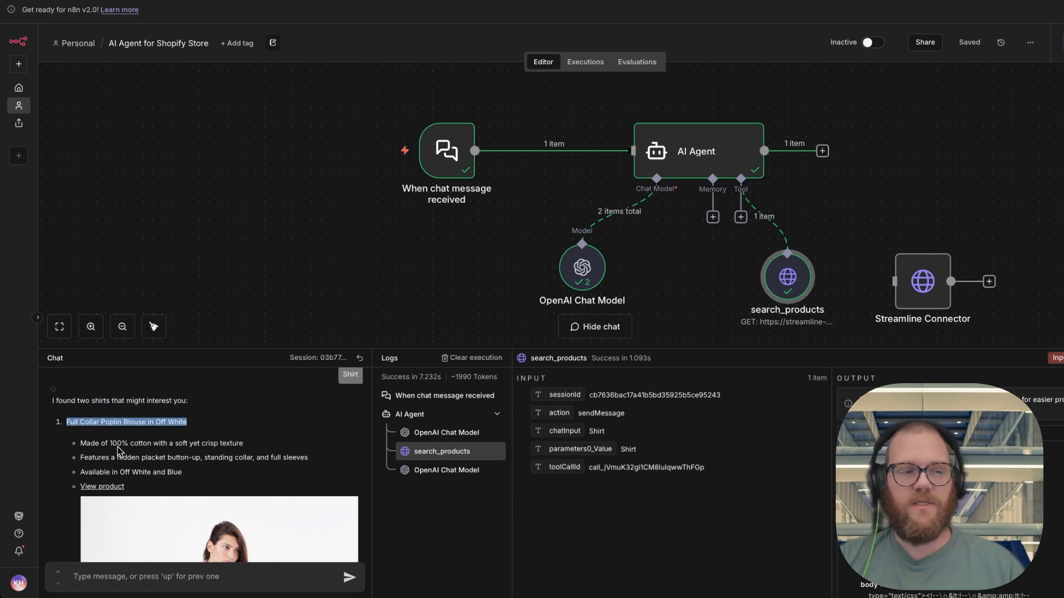
drag(80, 443, 201, 474)
scroll(202, 456, down, 1)
scroll(202, 456, down, 4)
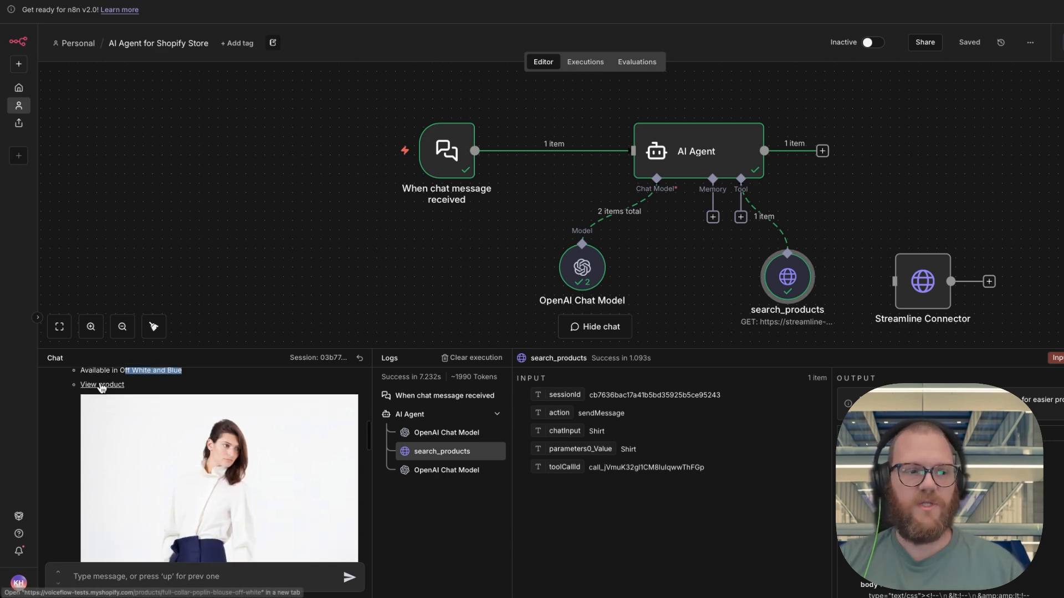
scroll(112, 395, down, 8)
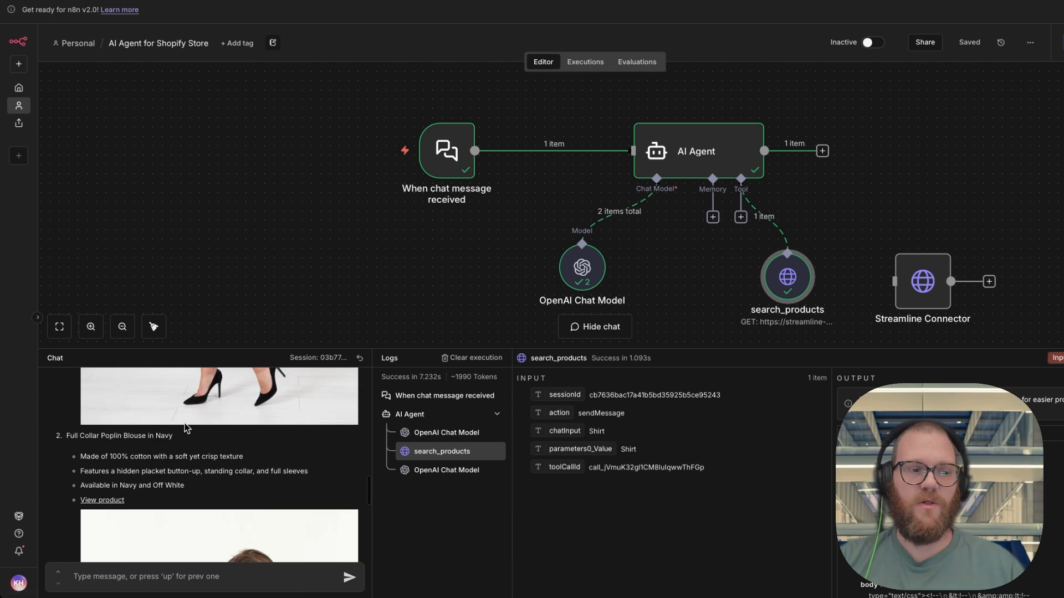
scroll(184, 422, down, 10)
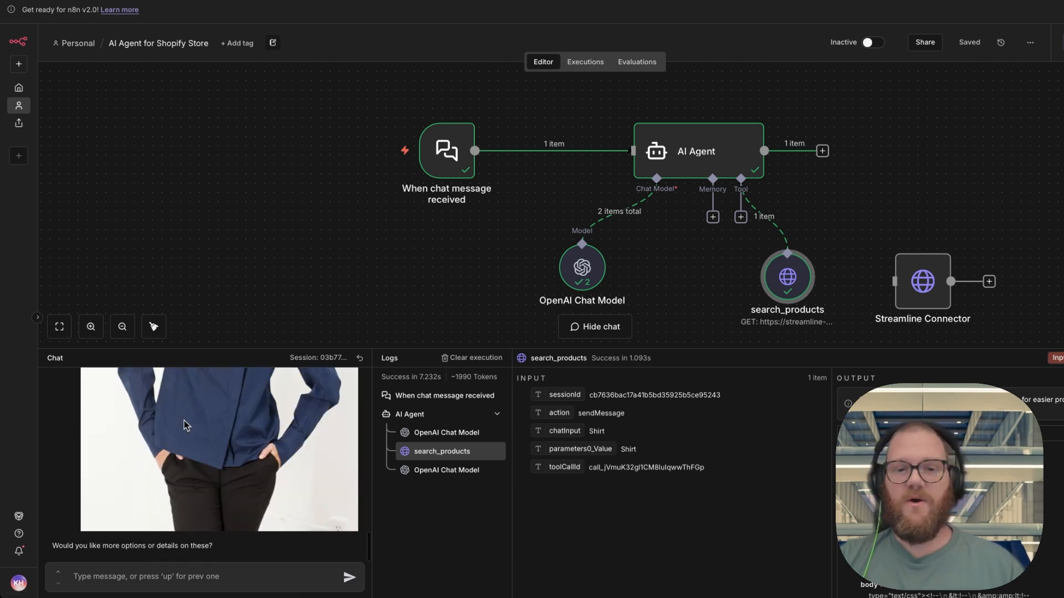
scroll(184, 423, down, 1)
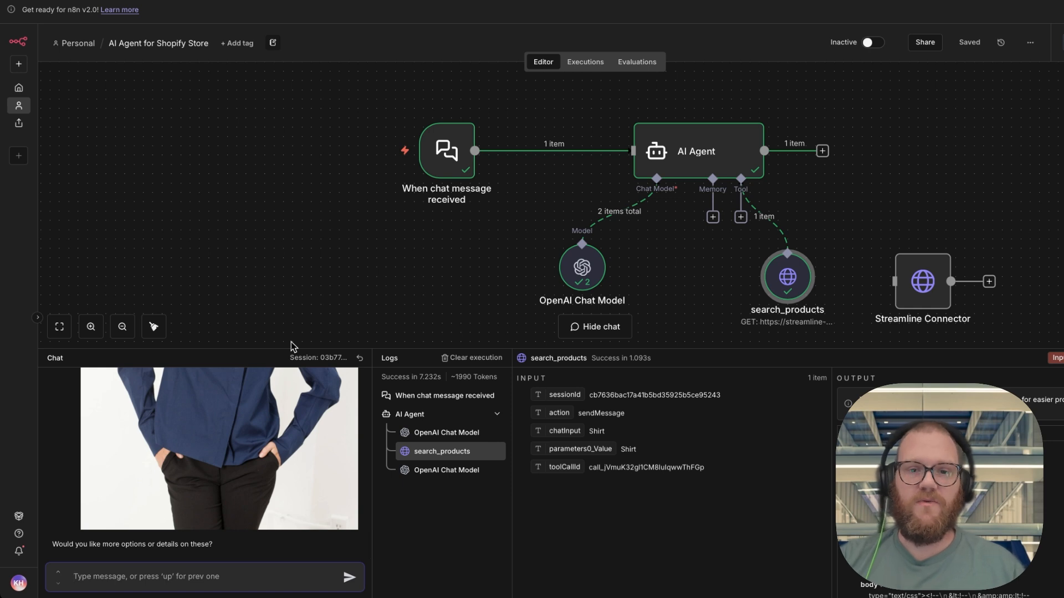
scroll(261, 431, up, 10)
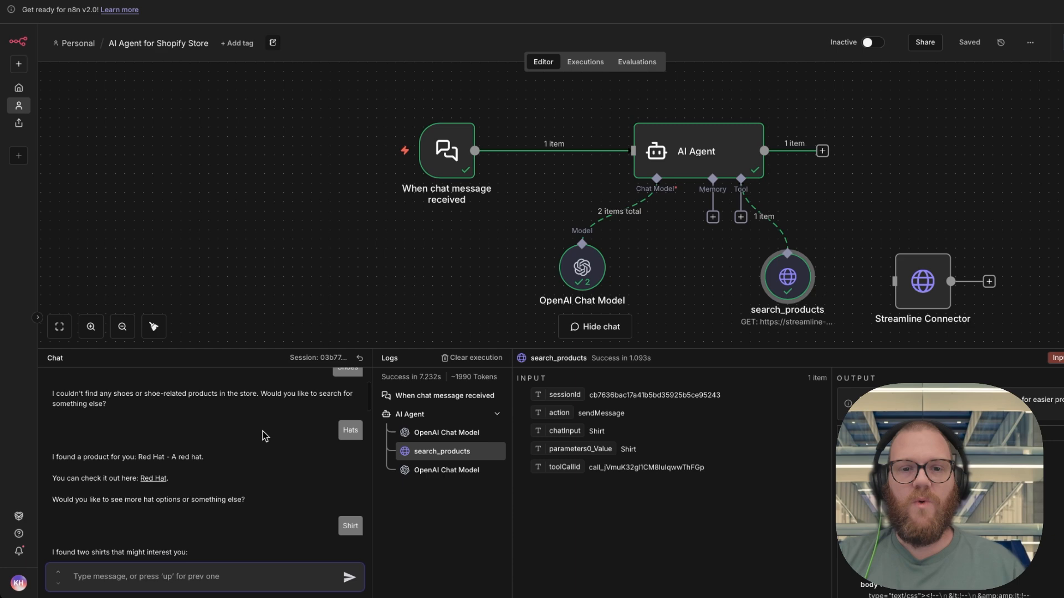
scroll(264, 435, down, 2)
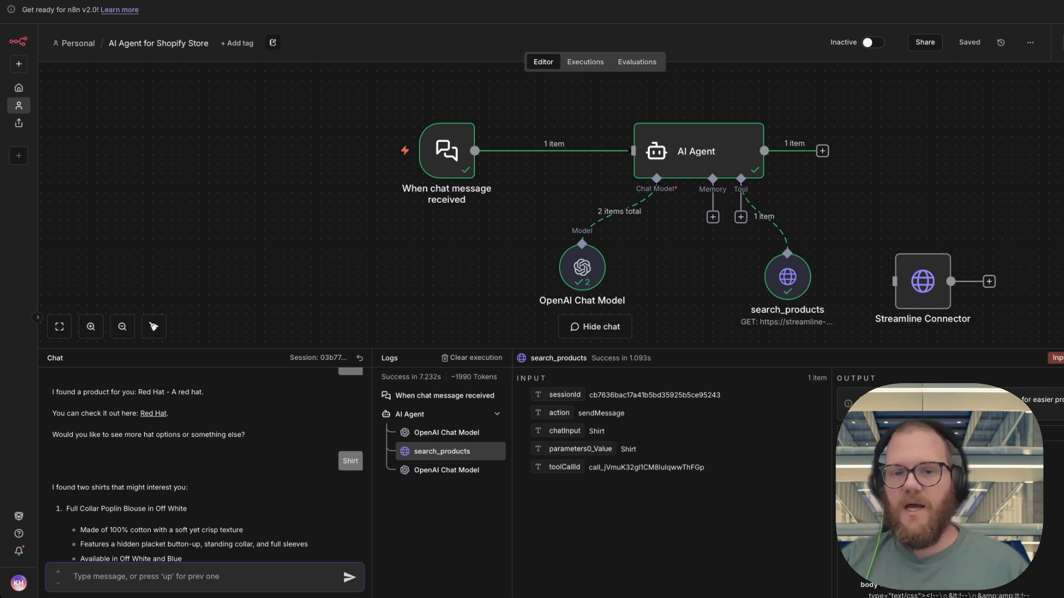
Move the search_products node slightly up to align it with the OpenAI Chat Model node and save the workflow.
mouse_move(576, 272)
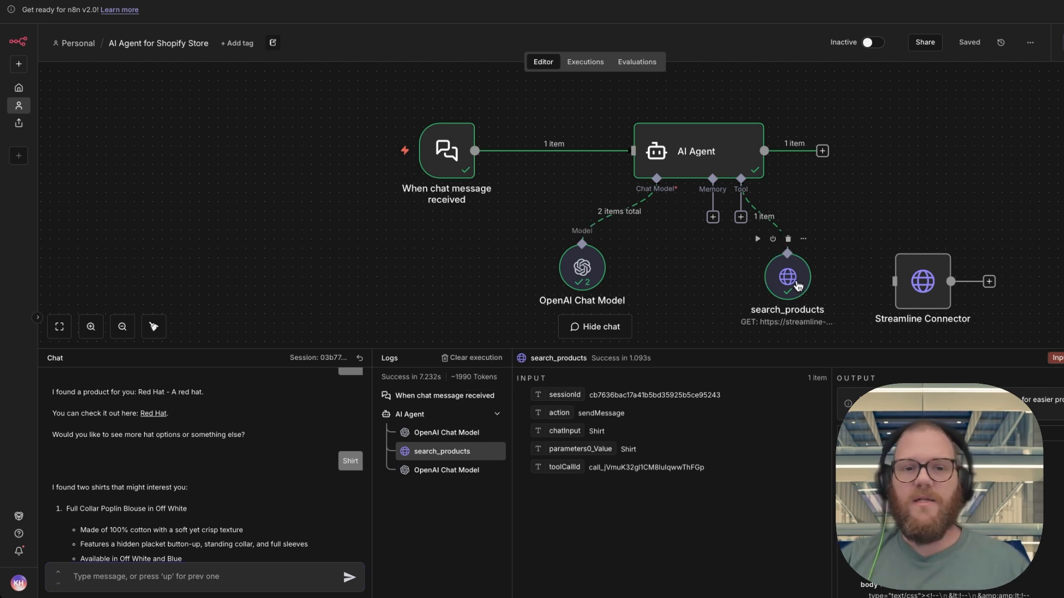
drag(795, 284, 796, 274)
key(ctrl+s)
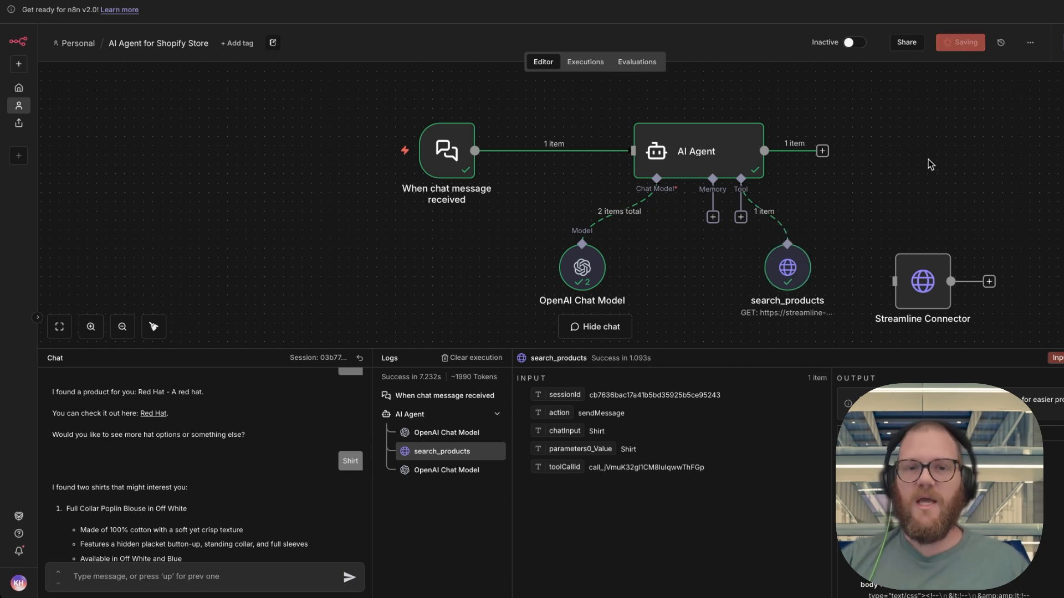
scroll(218, 494, down, 10)
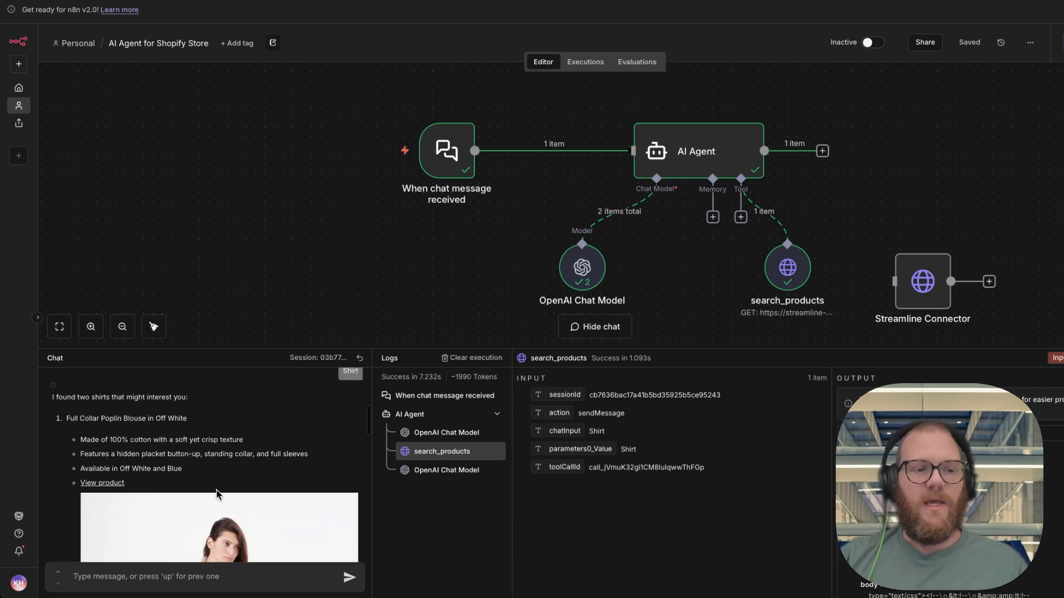
scroll(217, 494, down, 3)
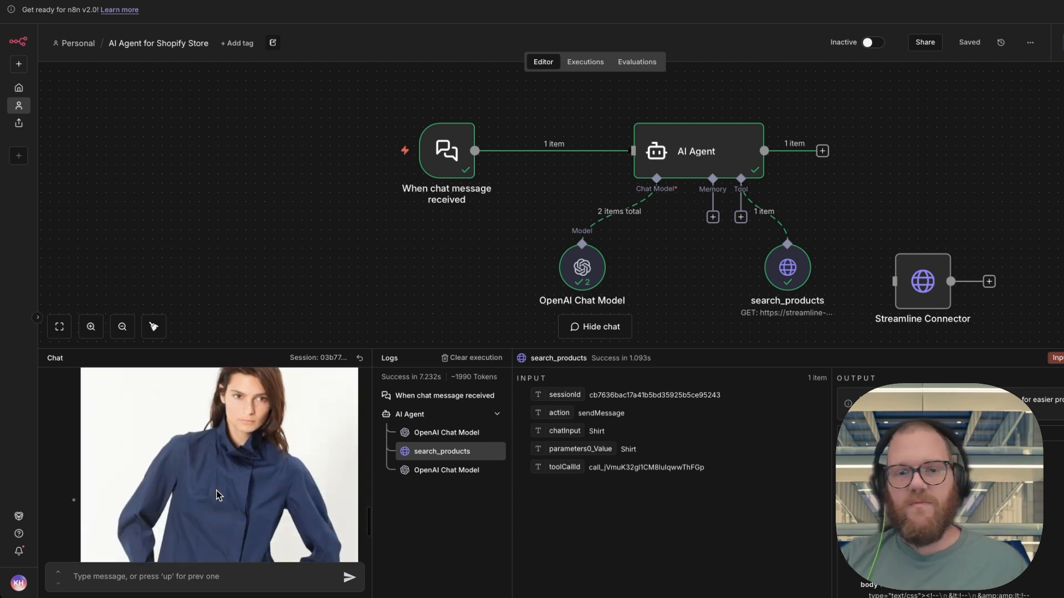
scroll(217, 490, down, 10)
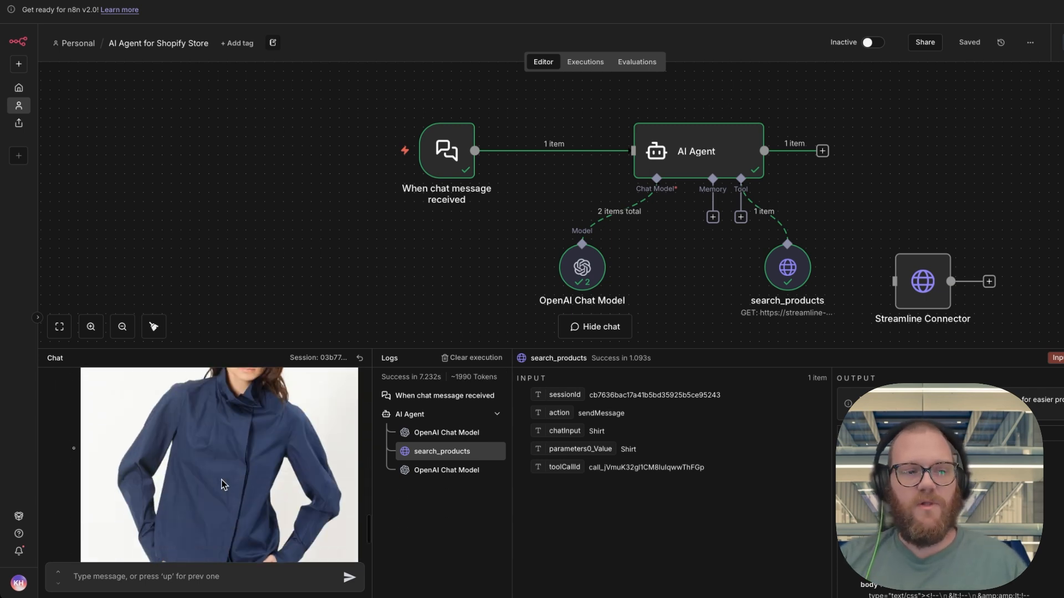
scroll(220, 493, down, 15)
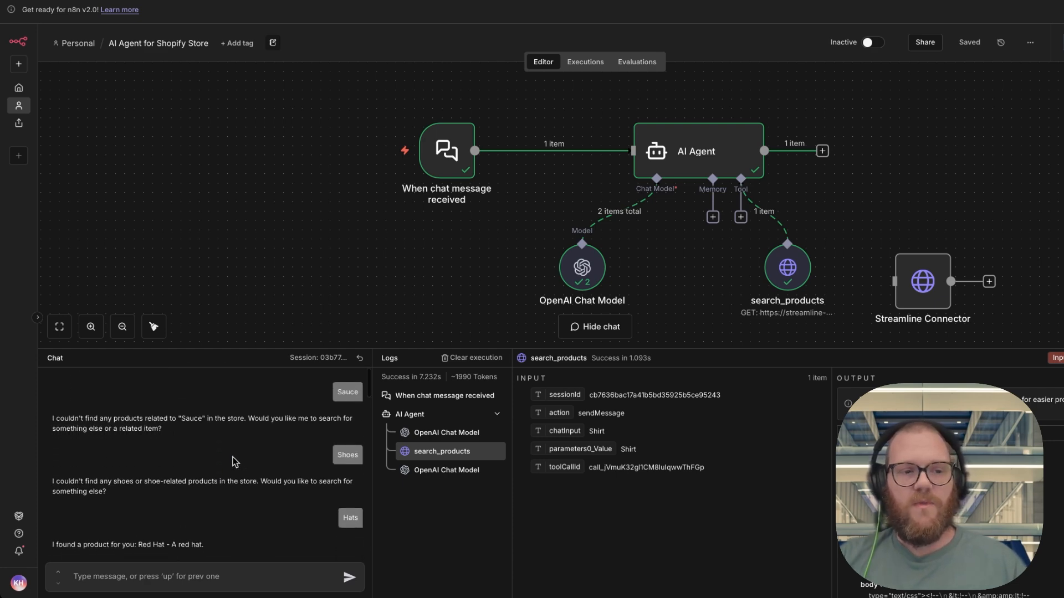